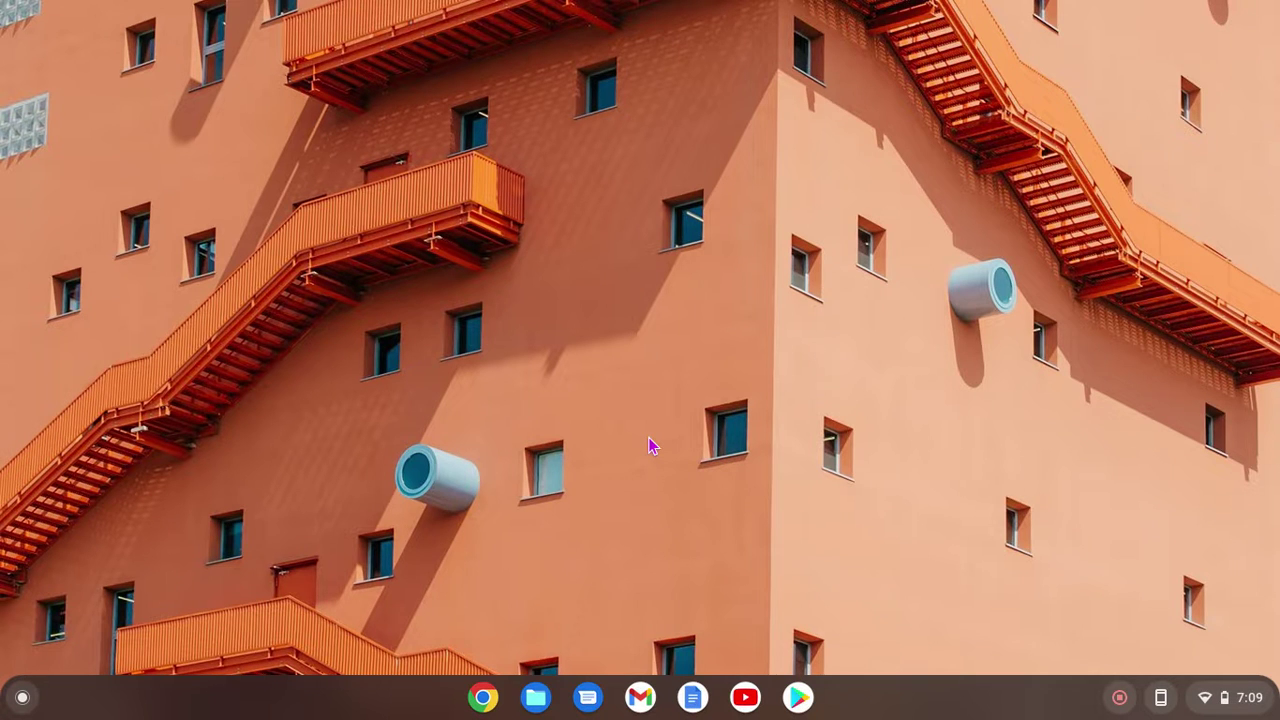
Find PojavLauncher in the Play Store and view its app page, closing the store after checking it
click(811, 690)
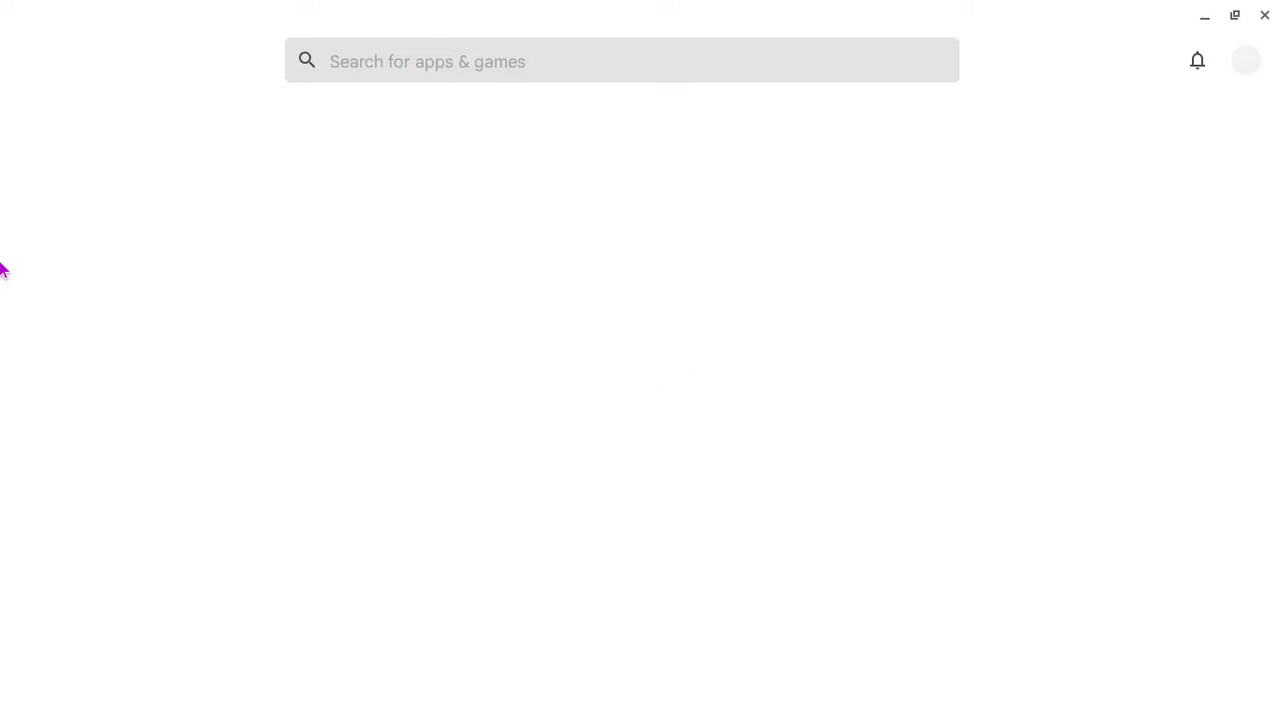
click(410, 65)
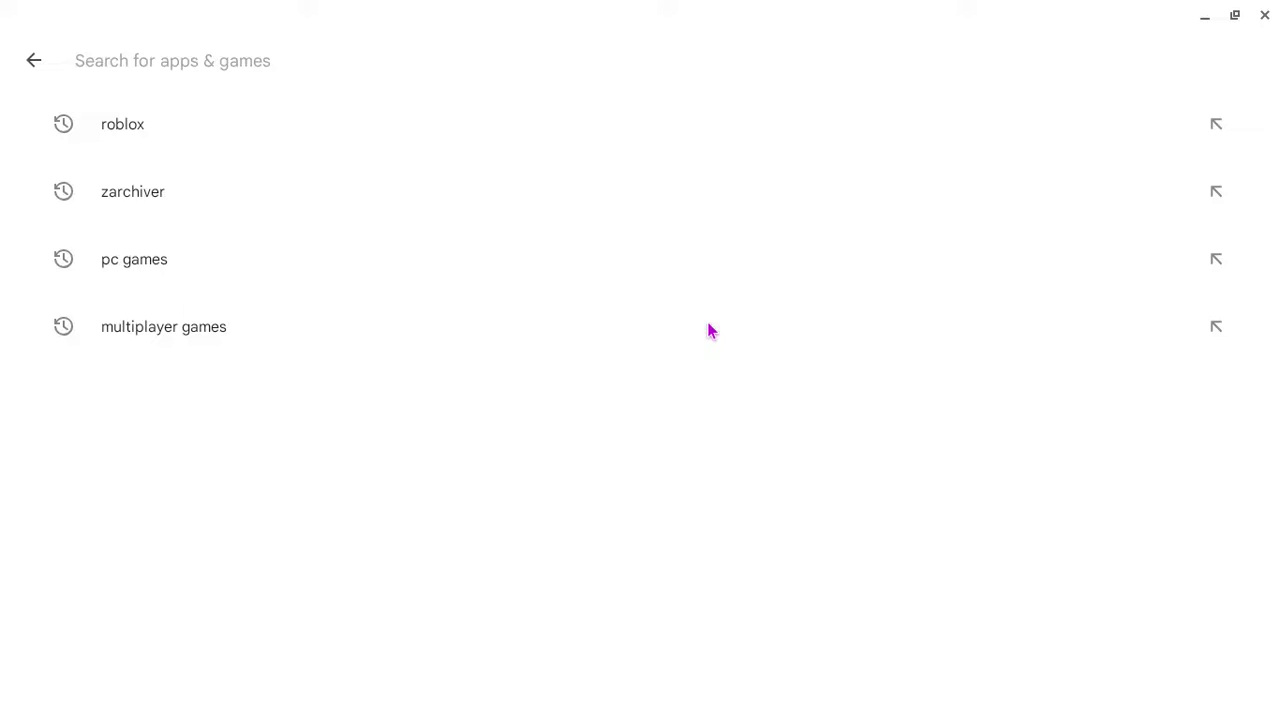
text(po)
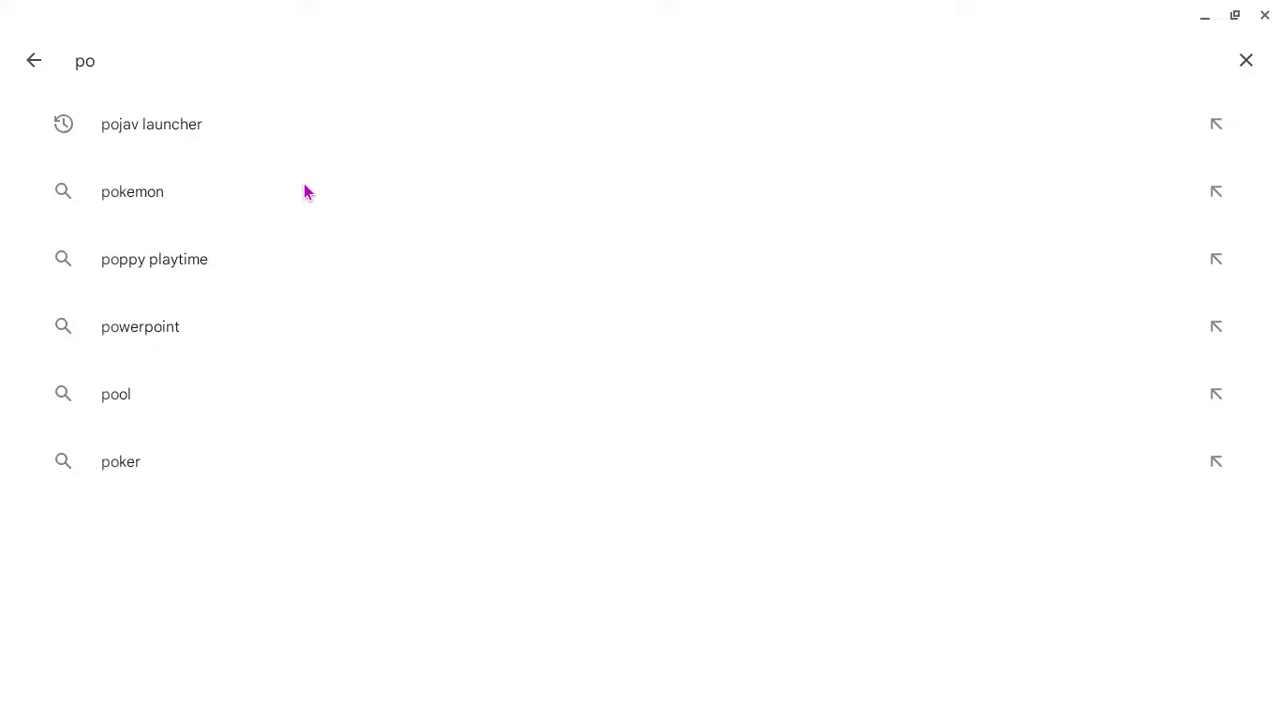
click(224, 137)
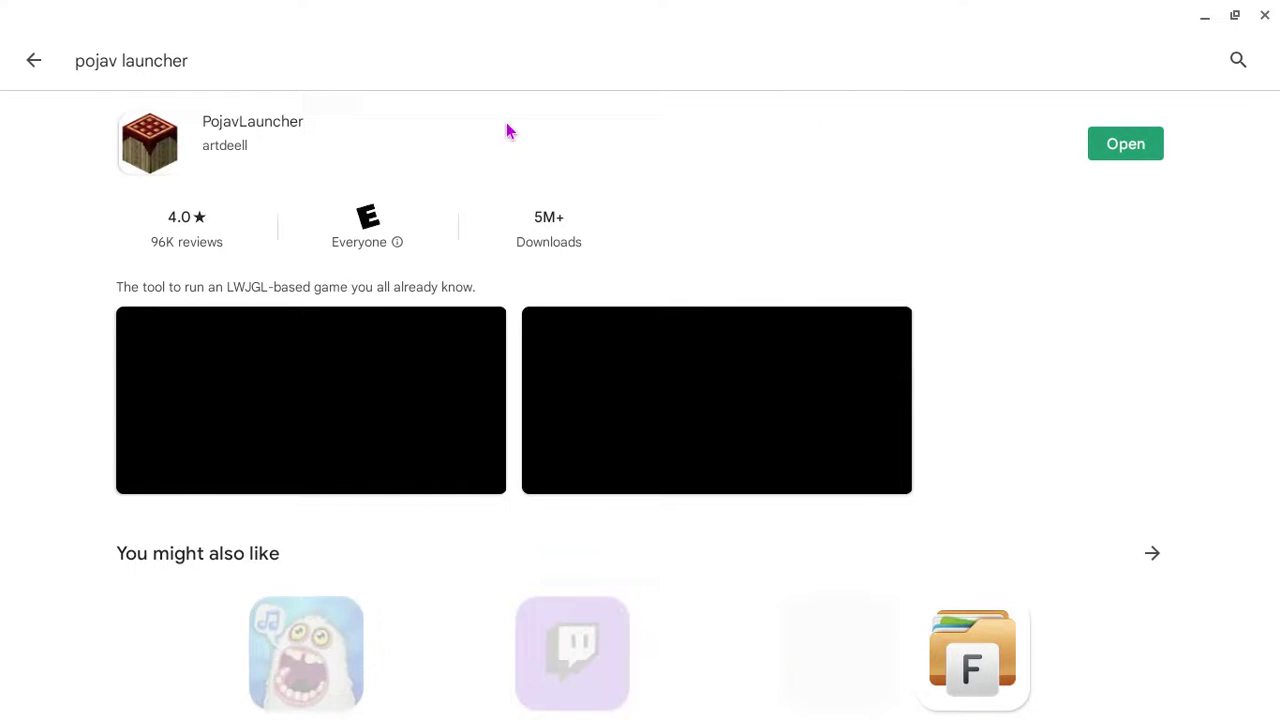
click(314, 134)
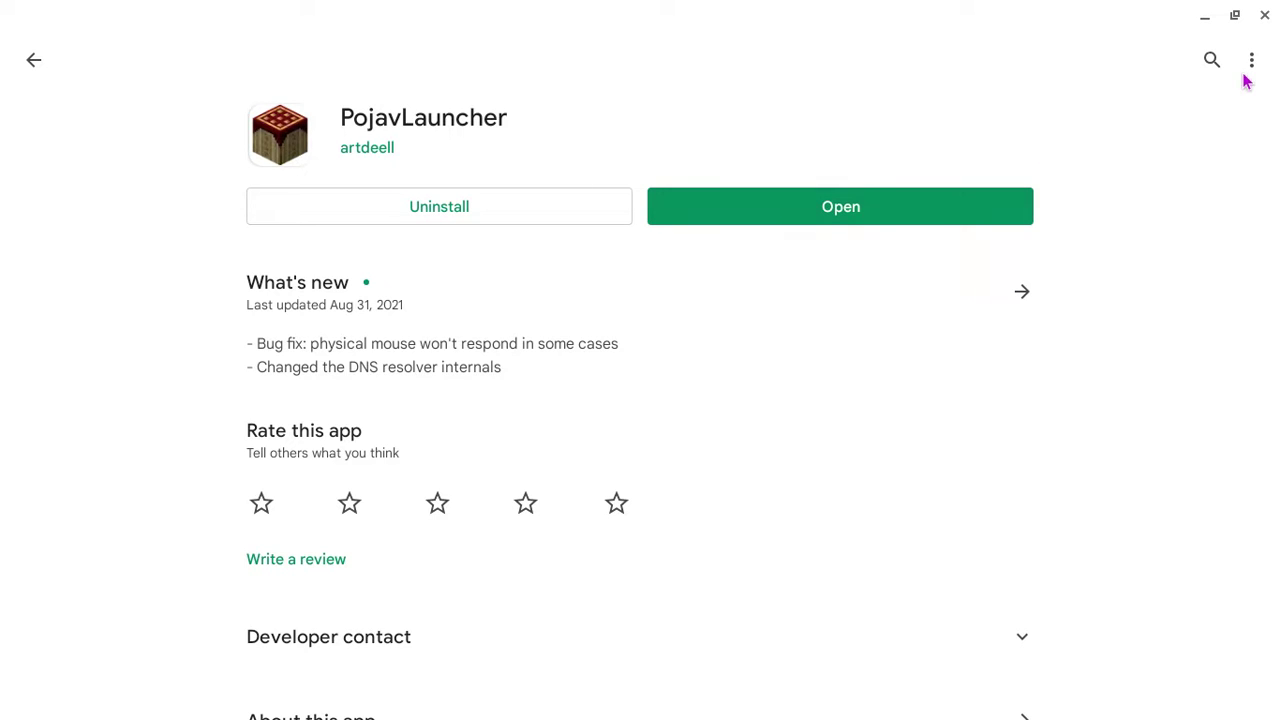
click(1265, 15)
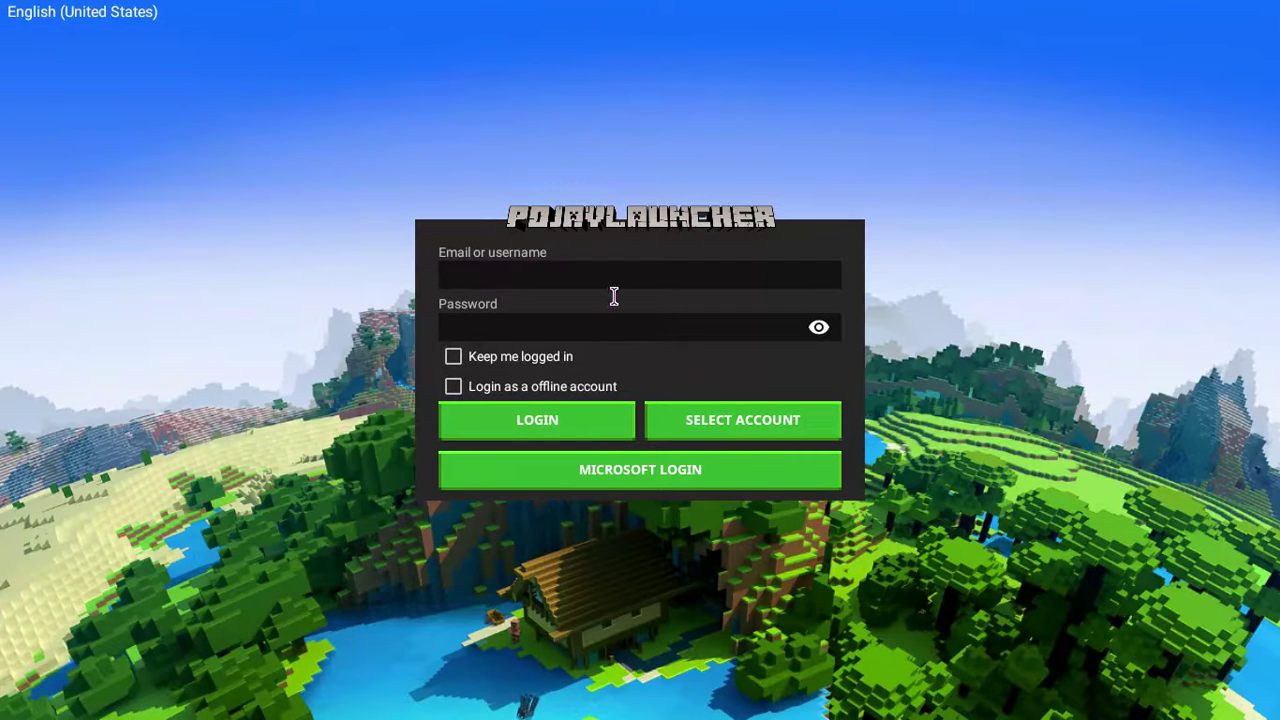
Log in to PojavLauncher as an offline account with the username Harrypoter and no password
click(444, 274)
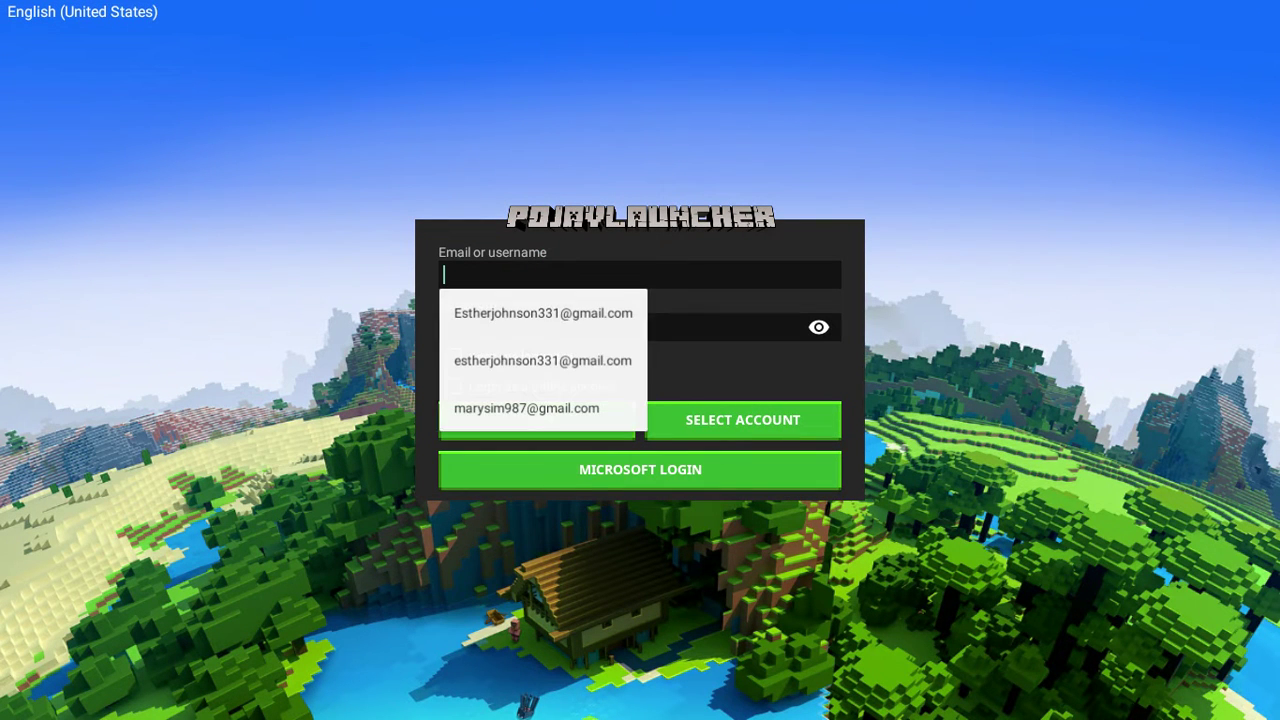
text(Harrypoter)
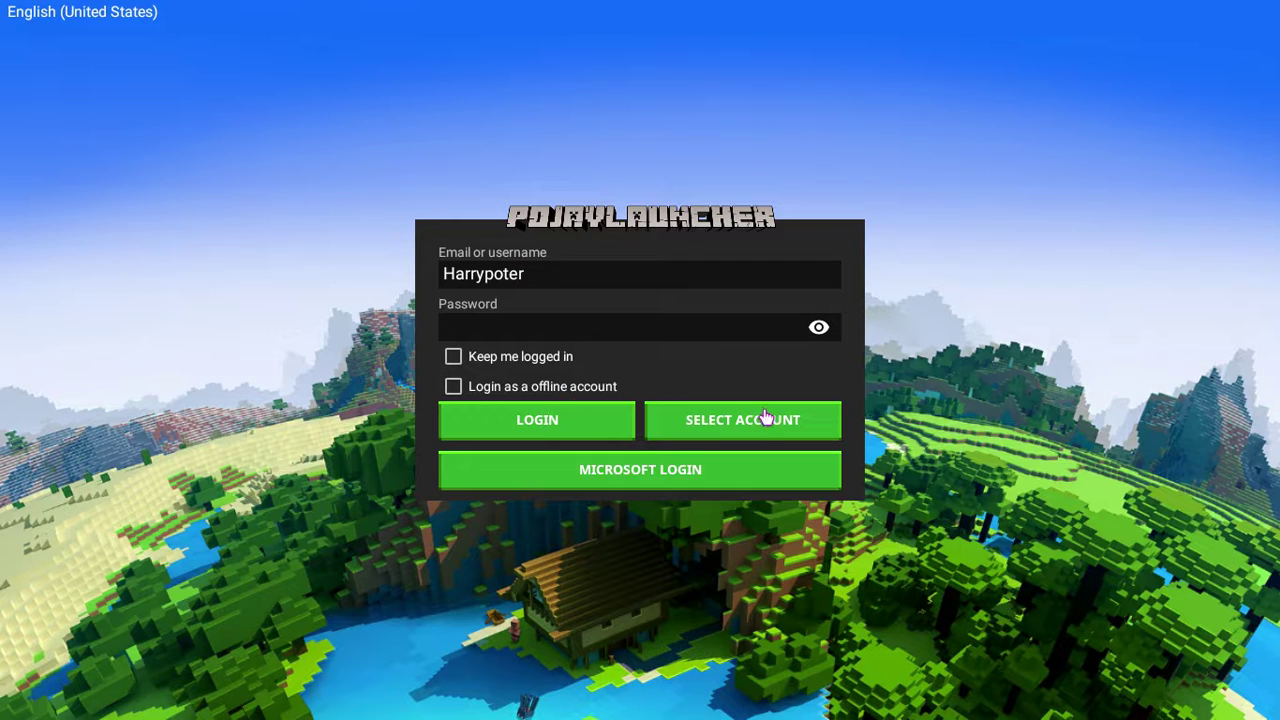
click(456, 388)
click(503, 432)
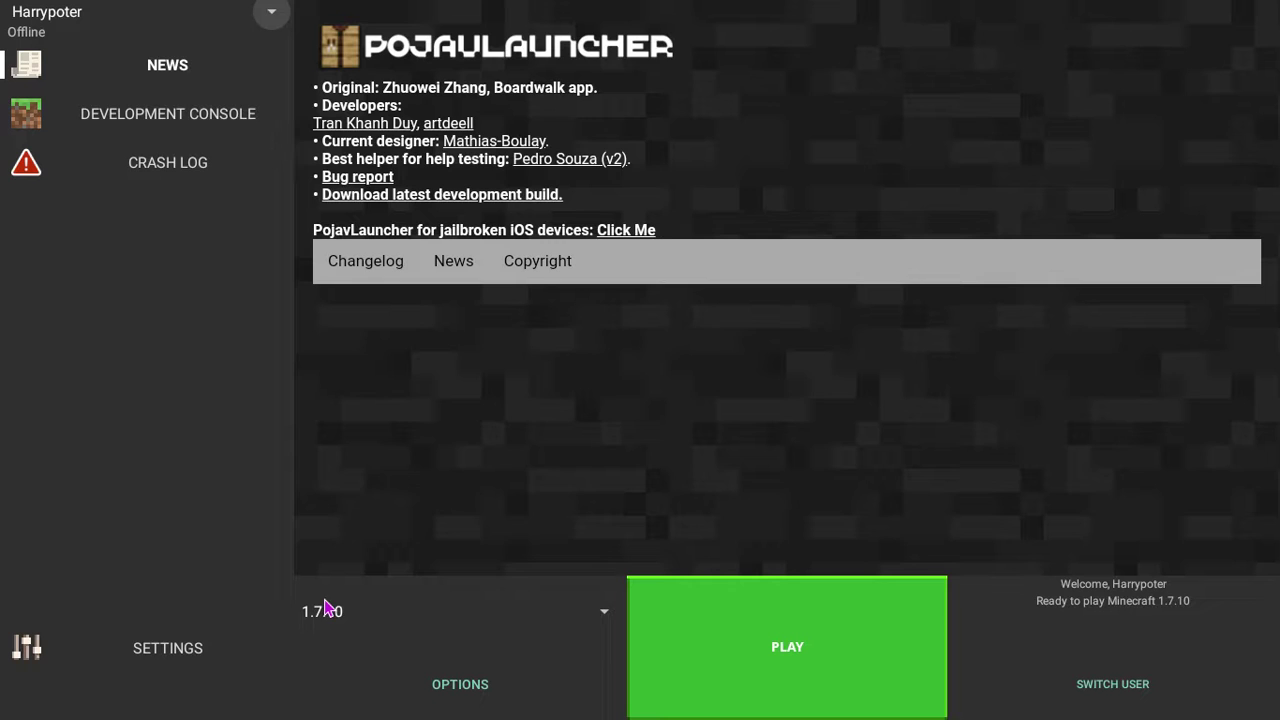
Look through the list of Minecraft versions, and view the saved accounts from the login screen
click(584, 611)
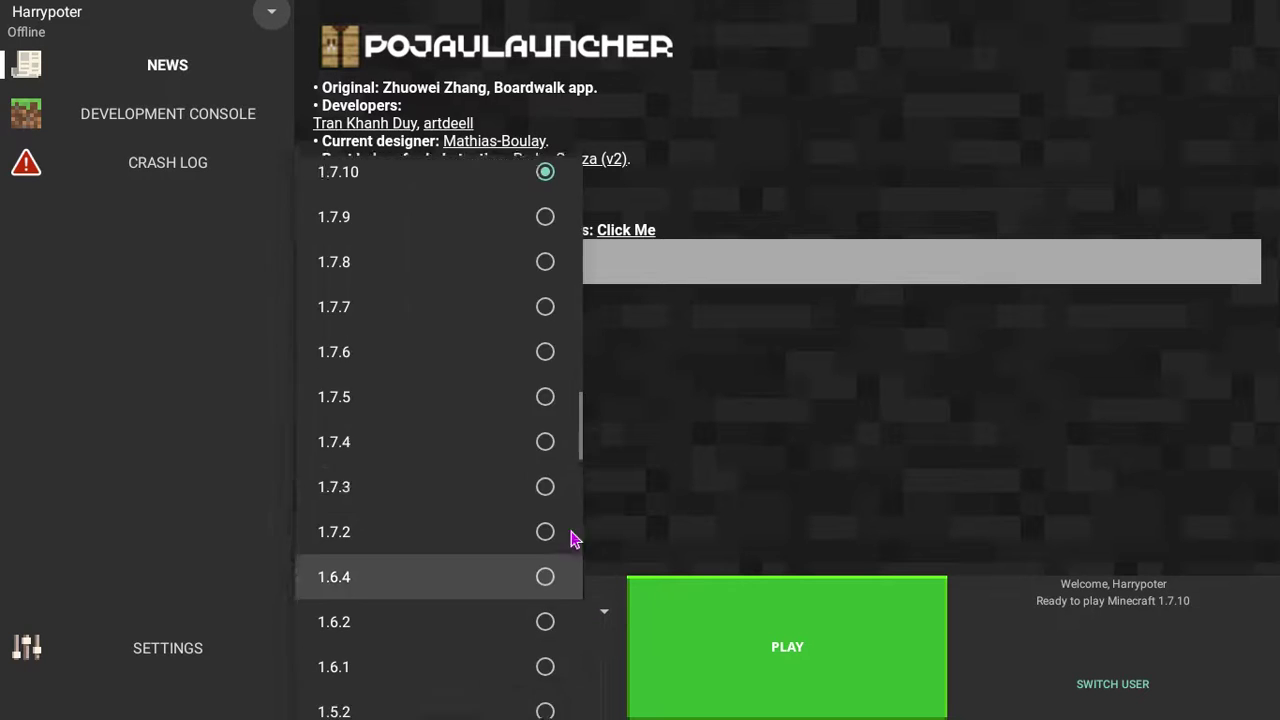
click(757, 440)
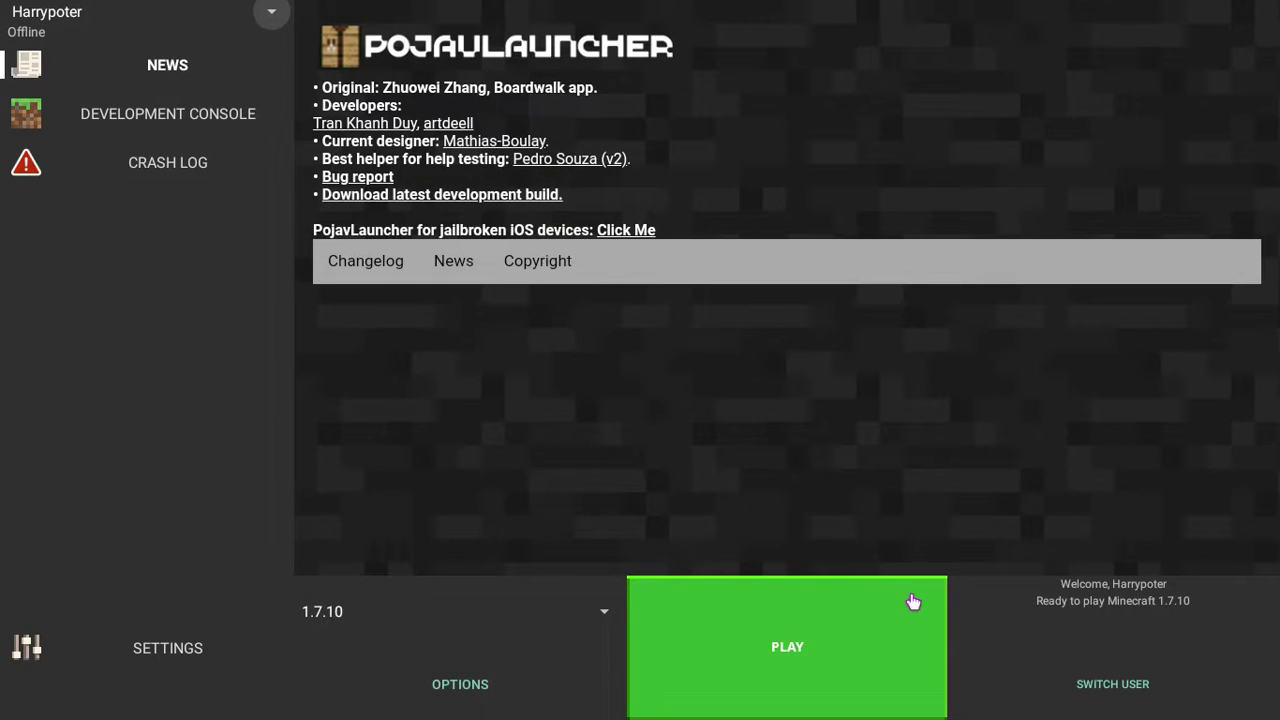
click(1103, 688)
click(775, 437)
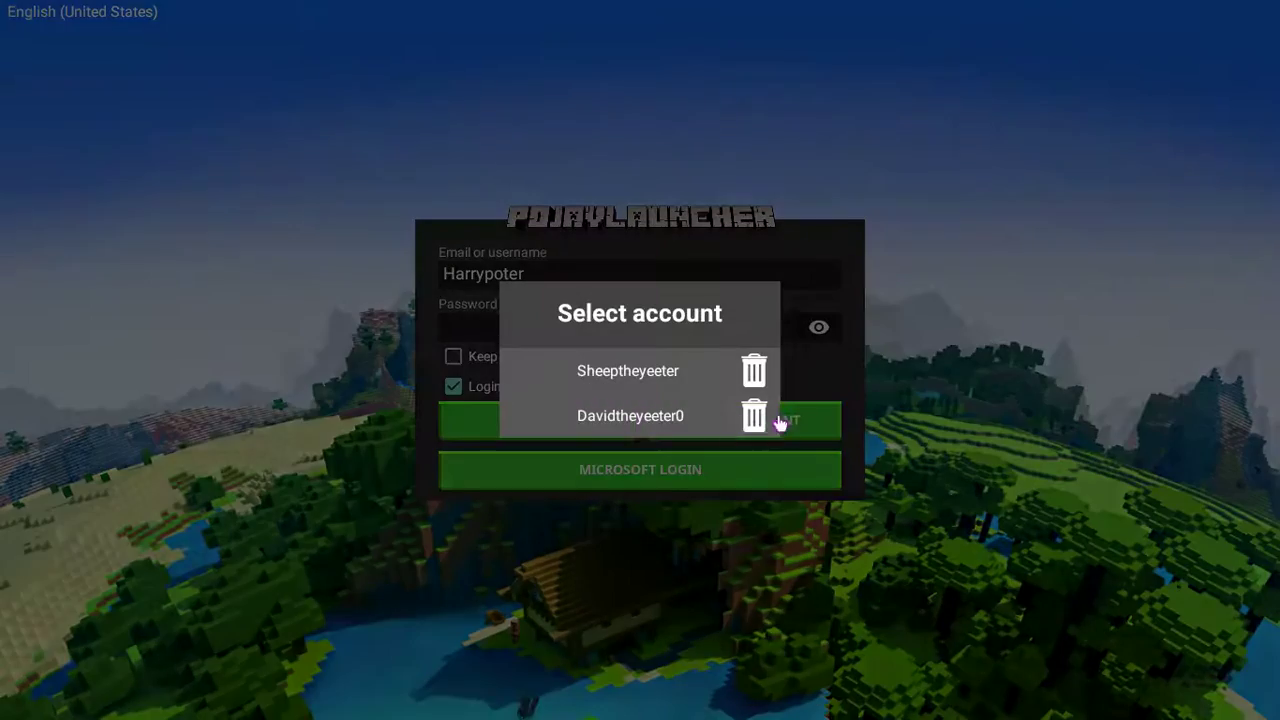
click(963, 410)
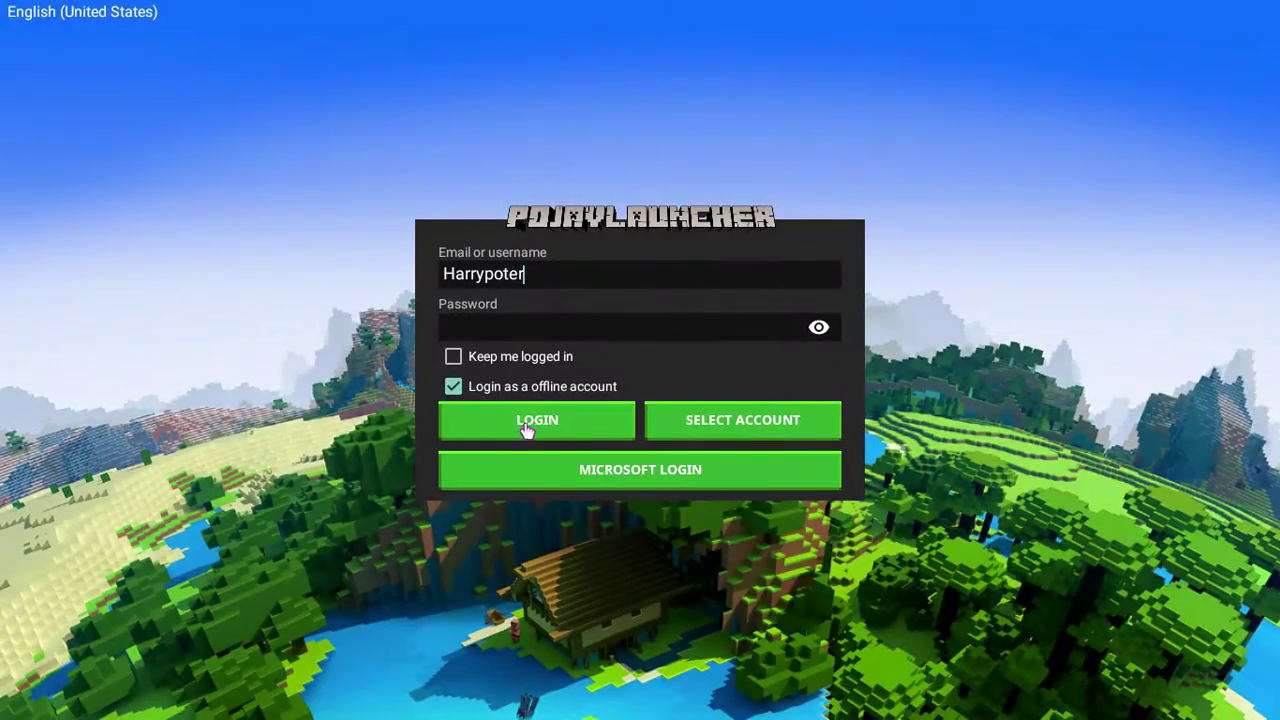
Enable Keep me logged in for the offline account and log in again
click(465, 365)
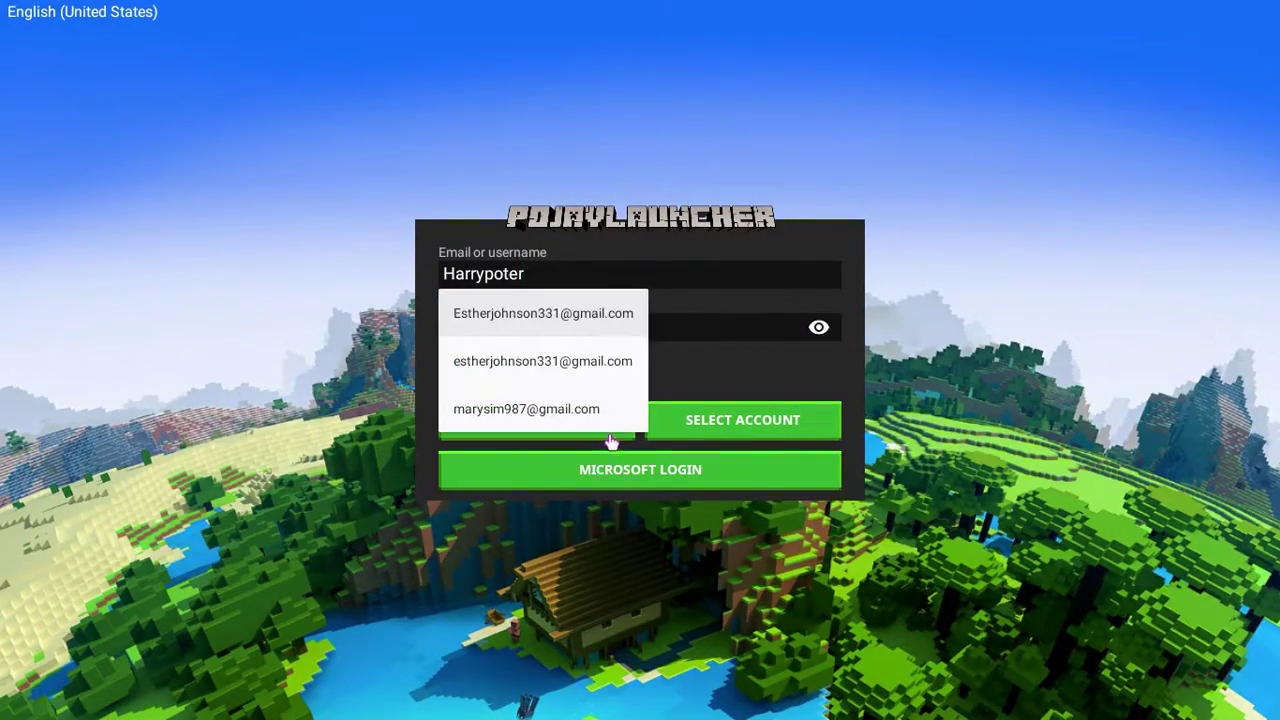
click(814, 420)
click(1000, 392)
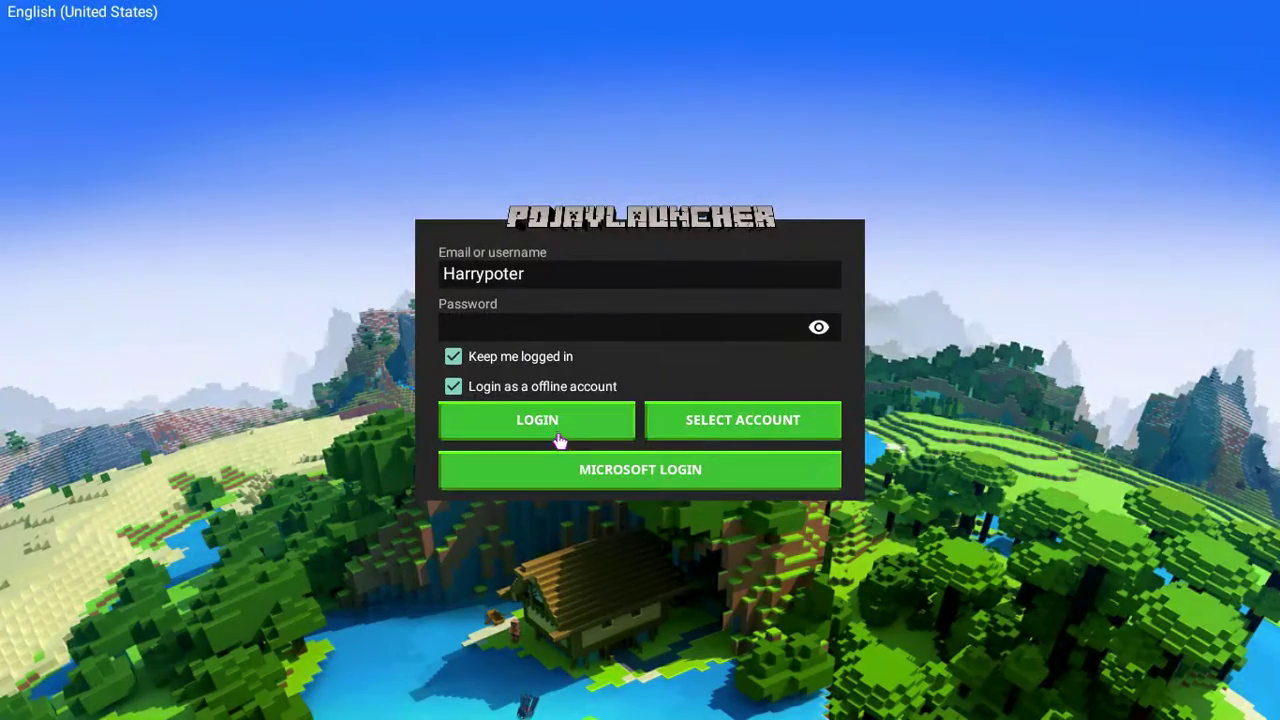
click(559, 440)
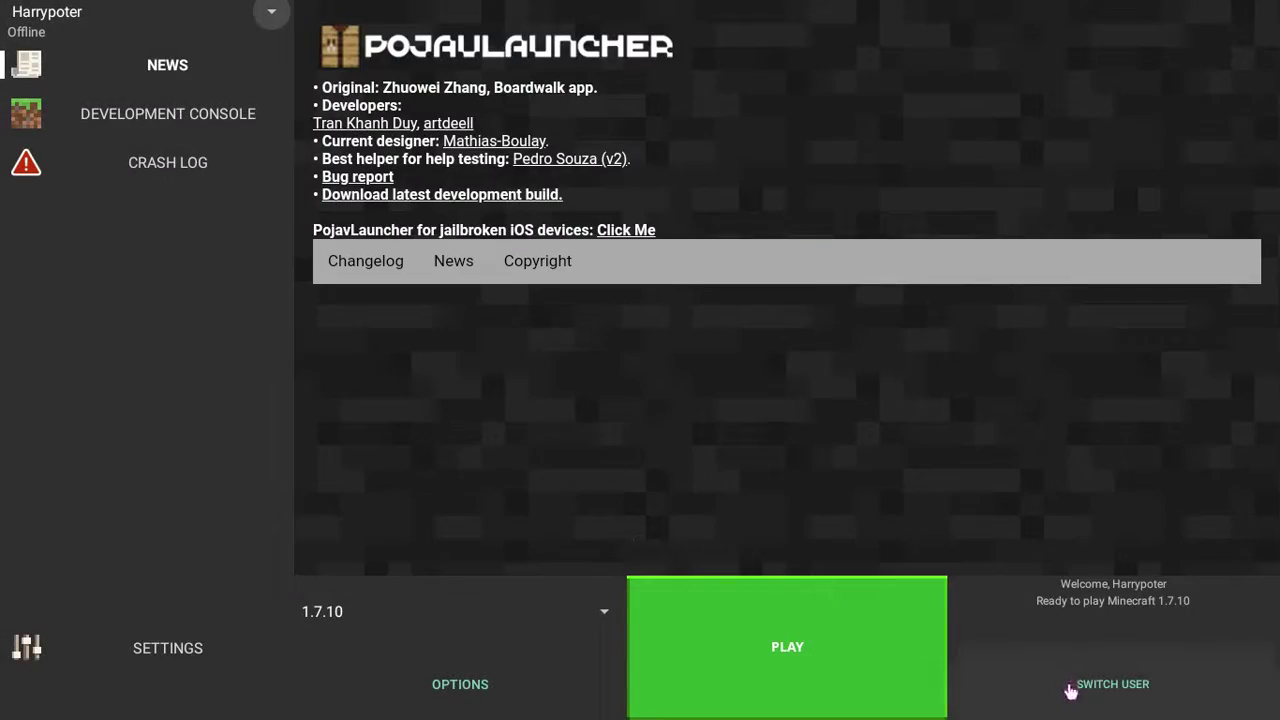
Switch to the third saved account and launch Minecraft 1.16.5, closing the launcher at the end
click(1068, 684)
click(689, 423)
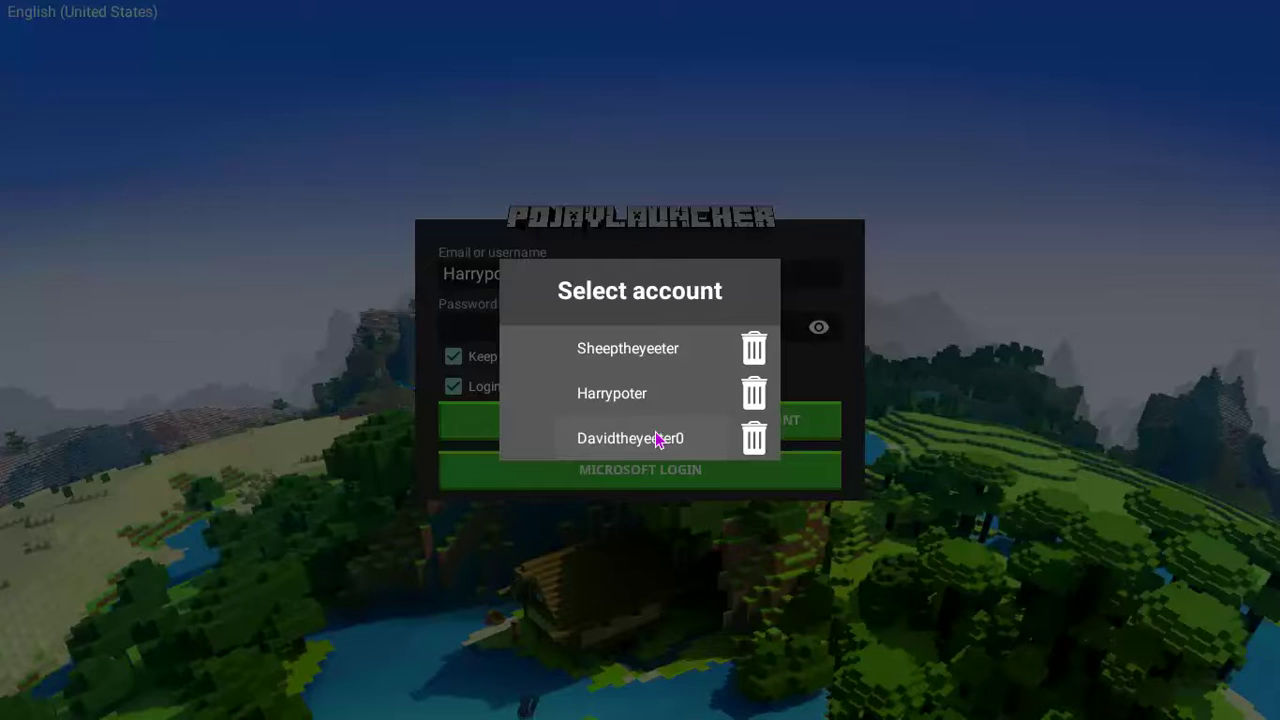
click(640, 447)
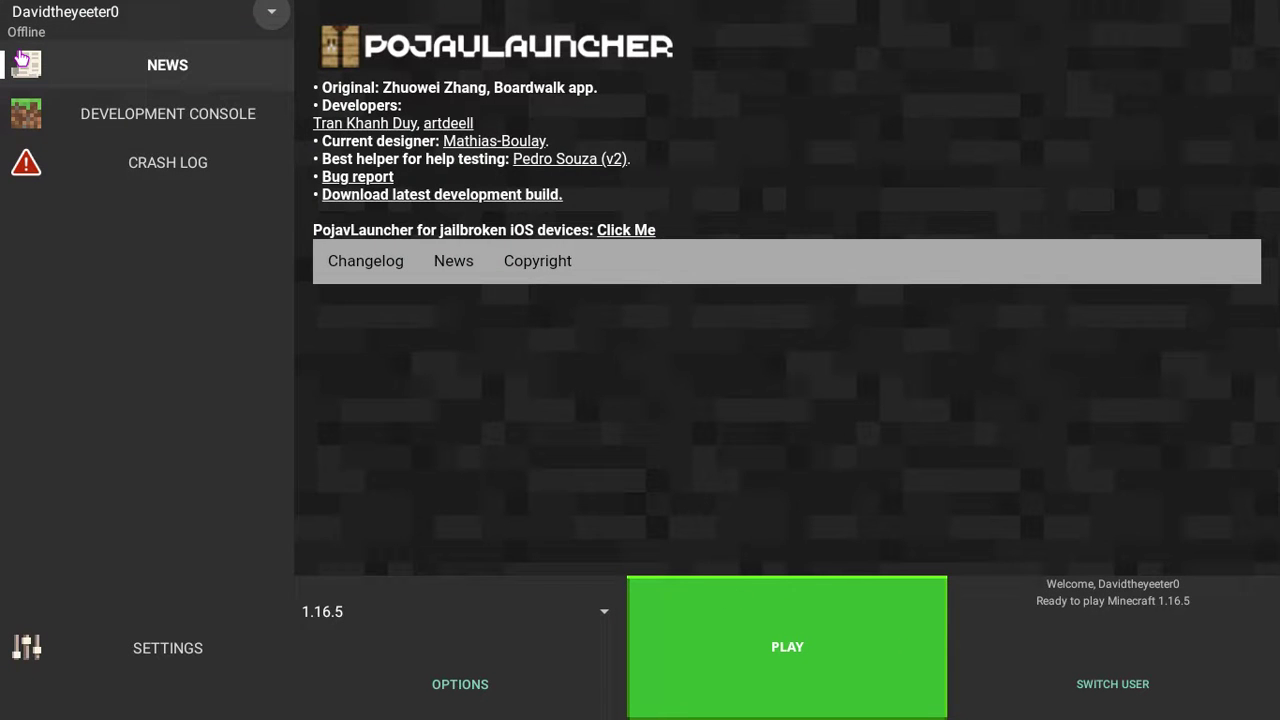
click(849, 600)
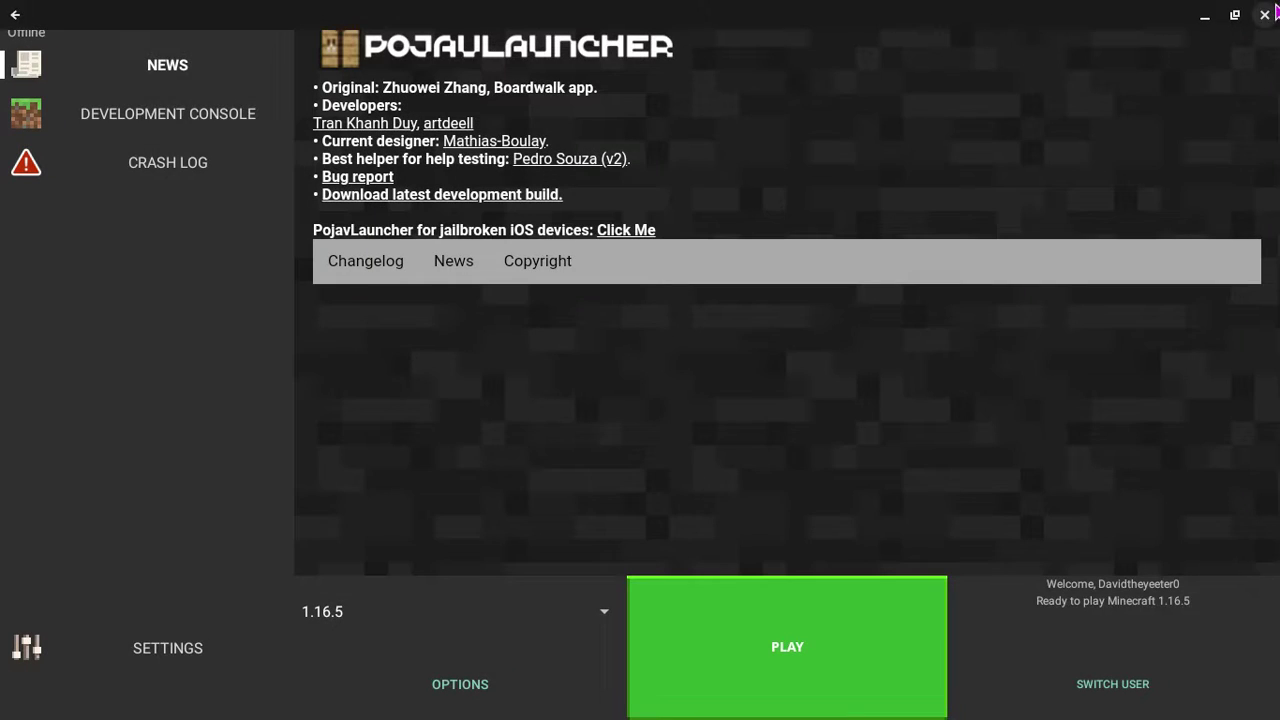
click(1268, 14)
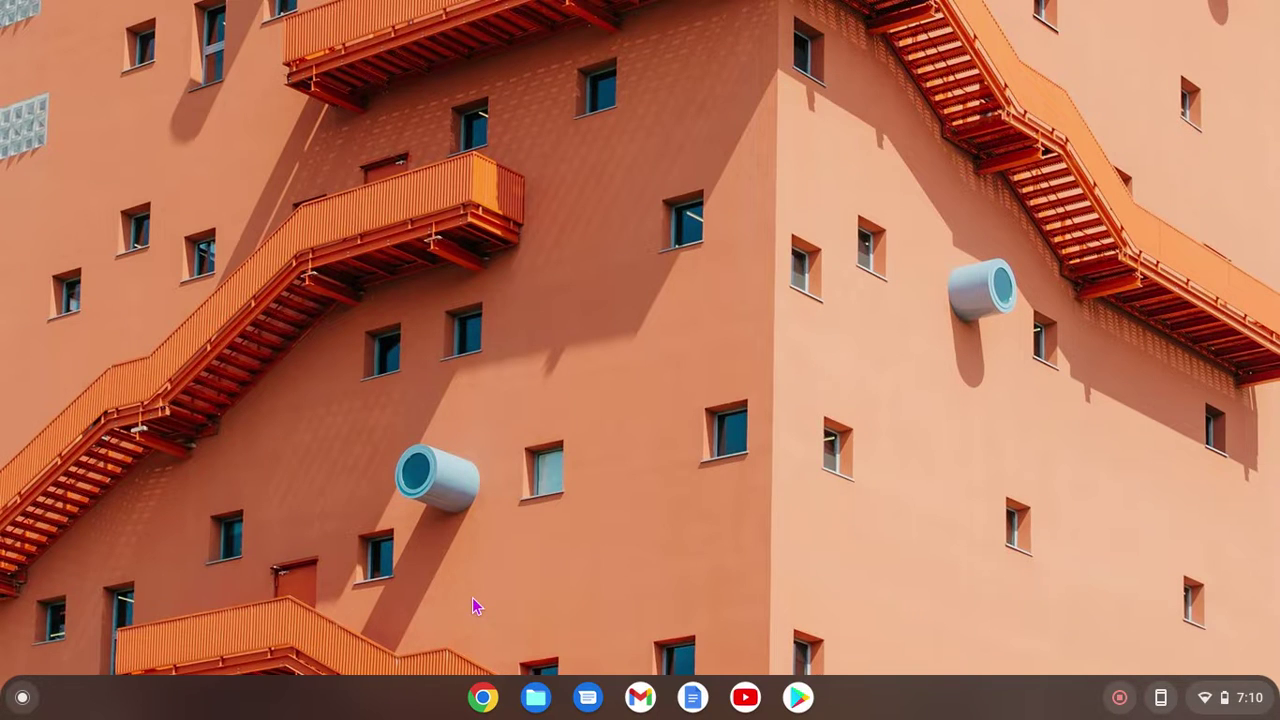
Switch to YouTube and search for "pojav launcher apk"
key(super)
key(super)
key(super)
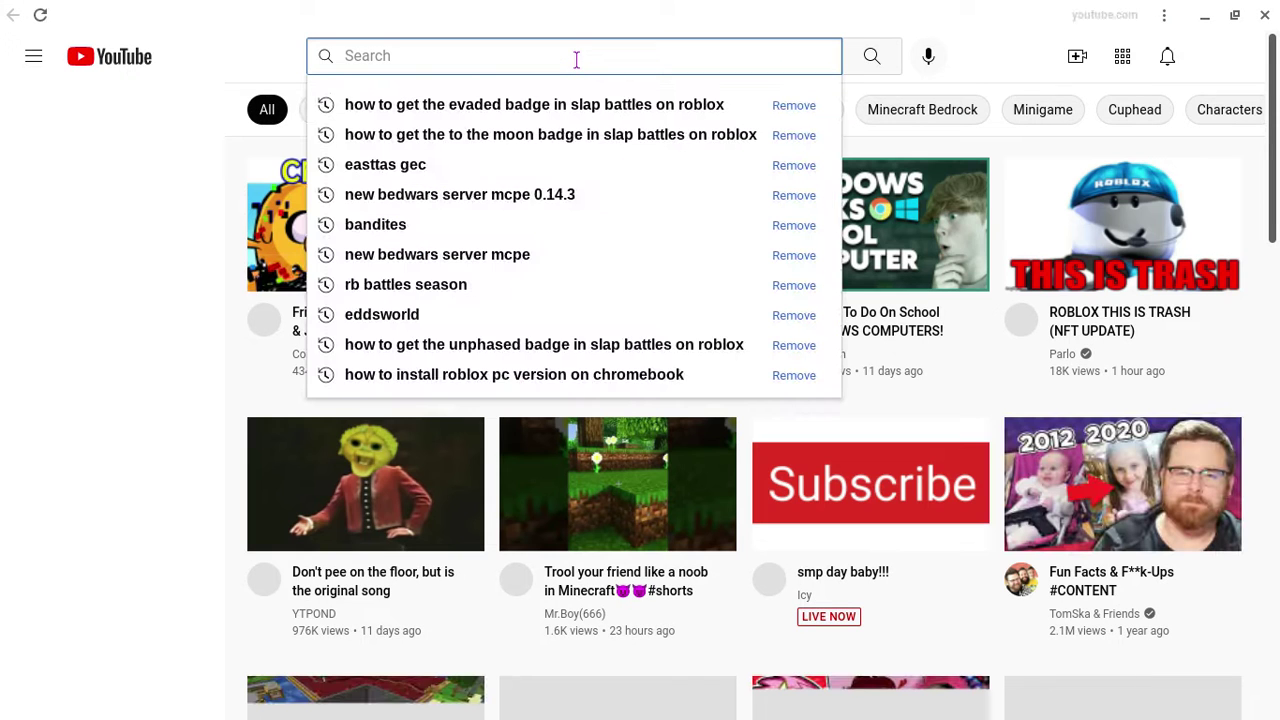
text(Pojav)
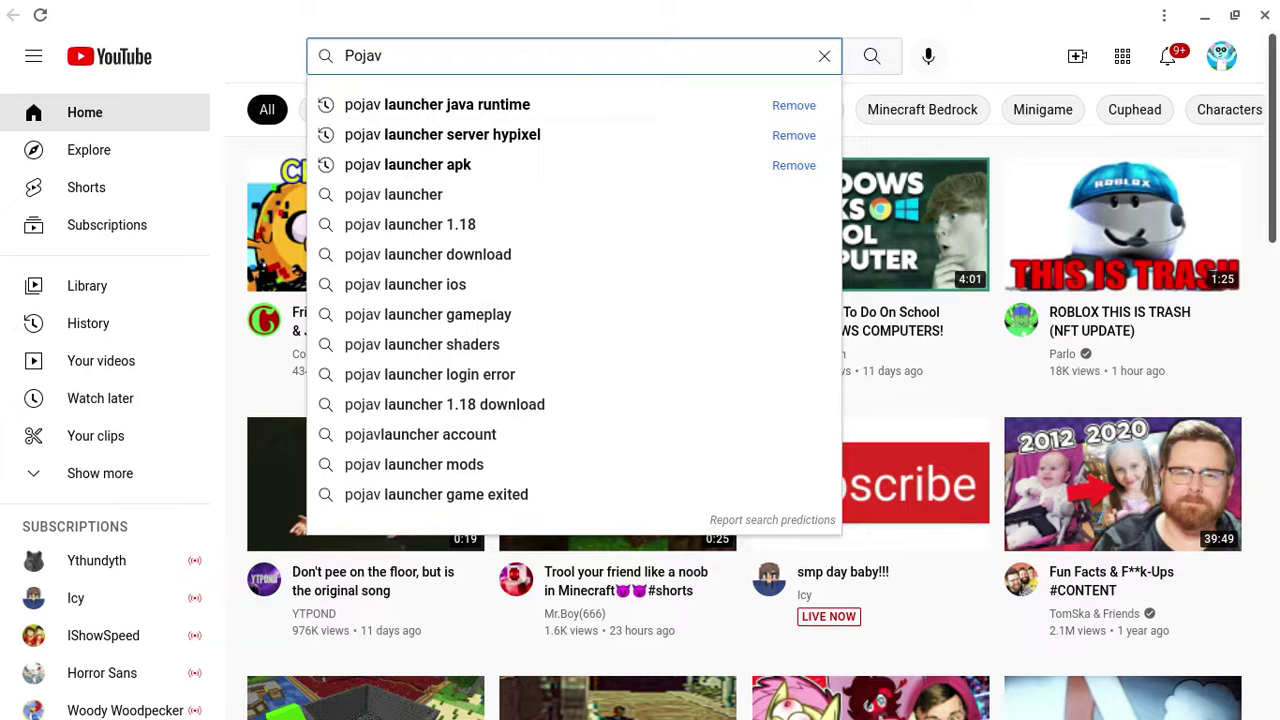
click(542, 165)
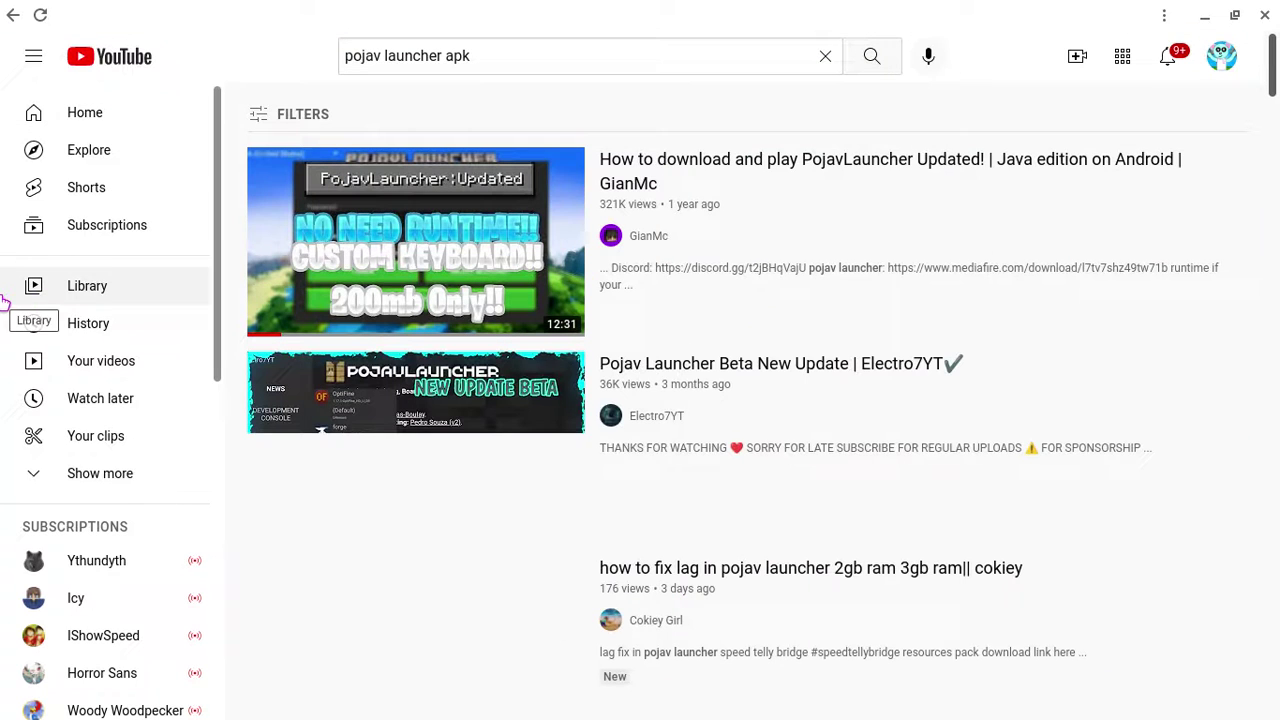
Browse the results and open the video "How to Download pojav launcher apk•And Tutorial."
mouse_move(629, 479)
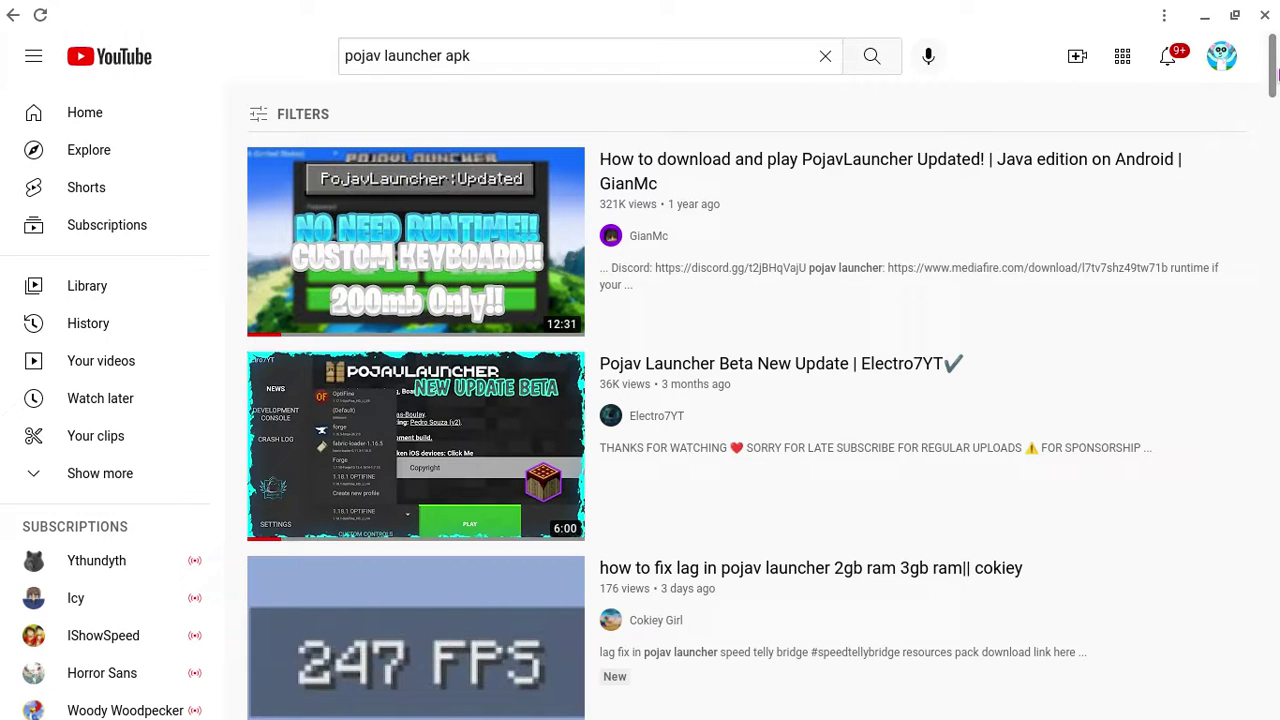
drag(1277, 62, 1277, 127)
mouse_move(437, 414)
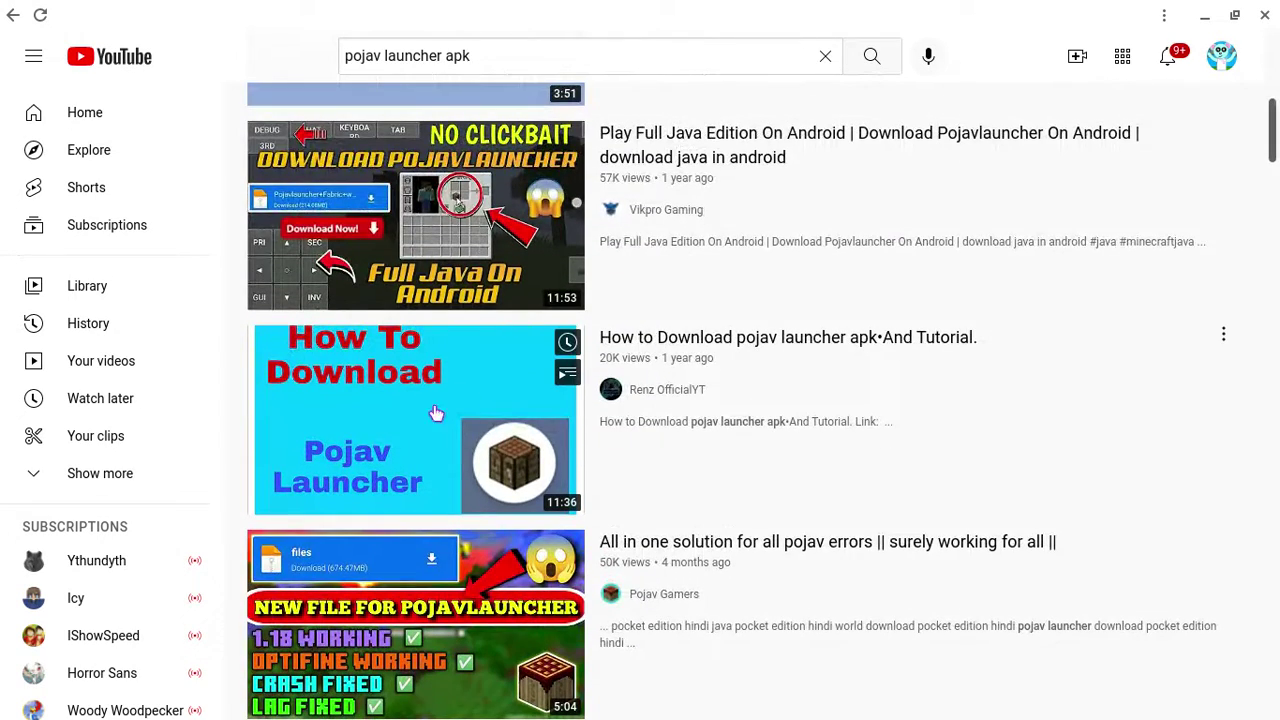
click(393, 440)
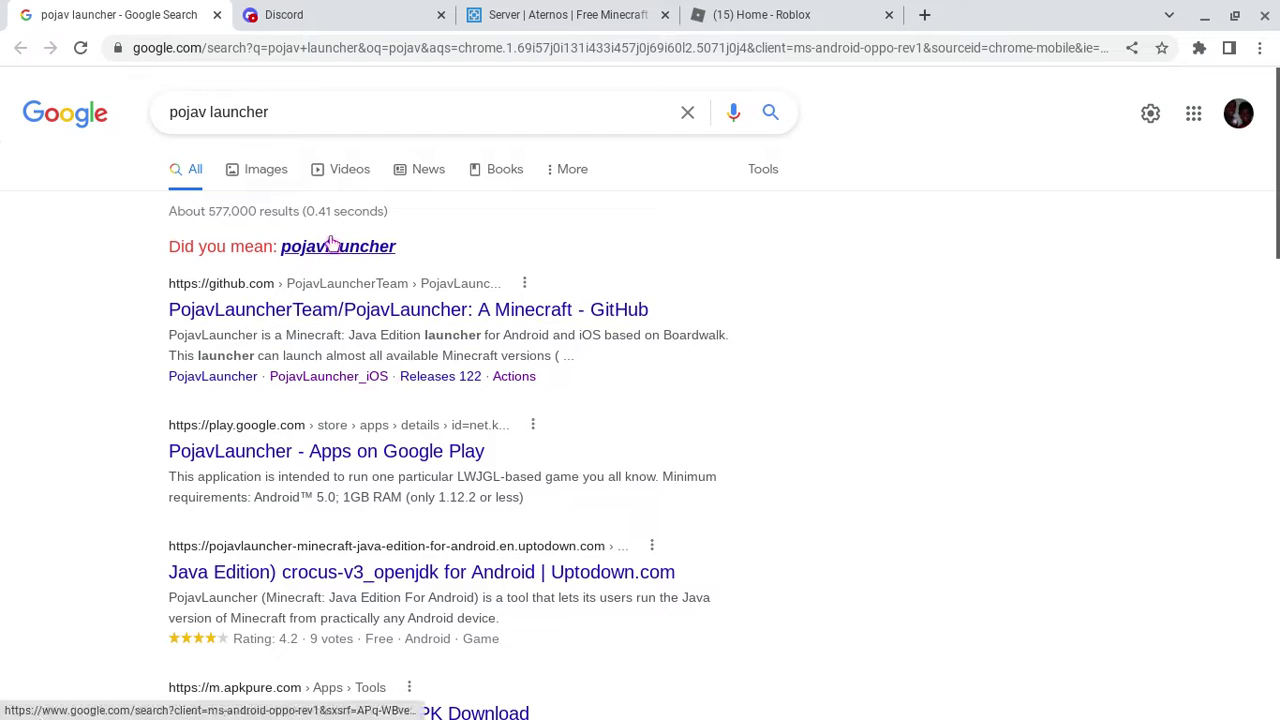
From the Google results for pojav launcher, open APKPure's "PojavLauncher for Android - APK Download" page
click(330, 313)
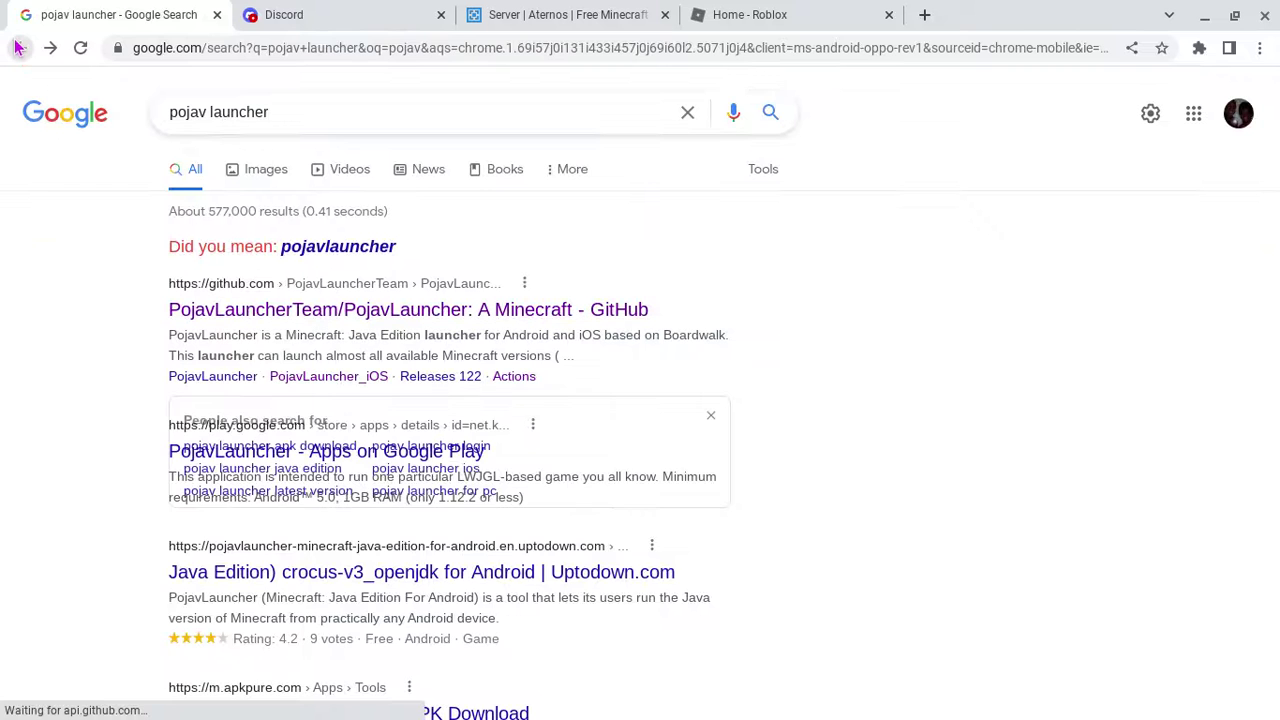
click(20, 47)
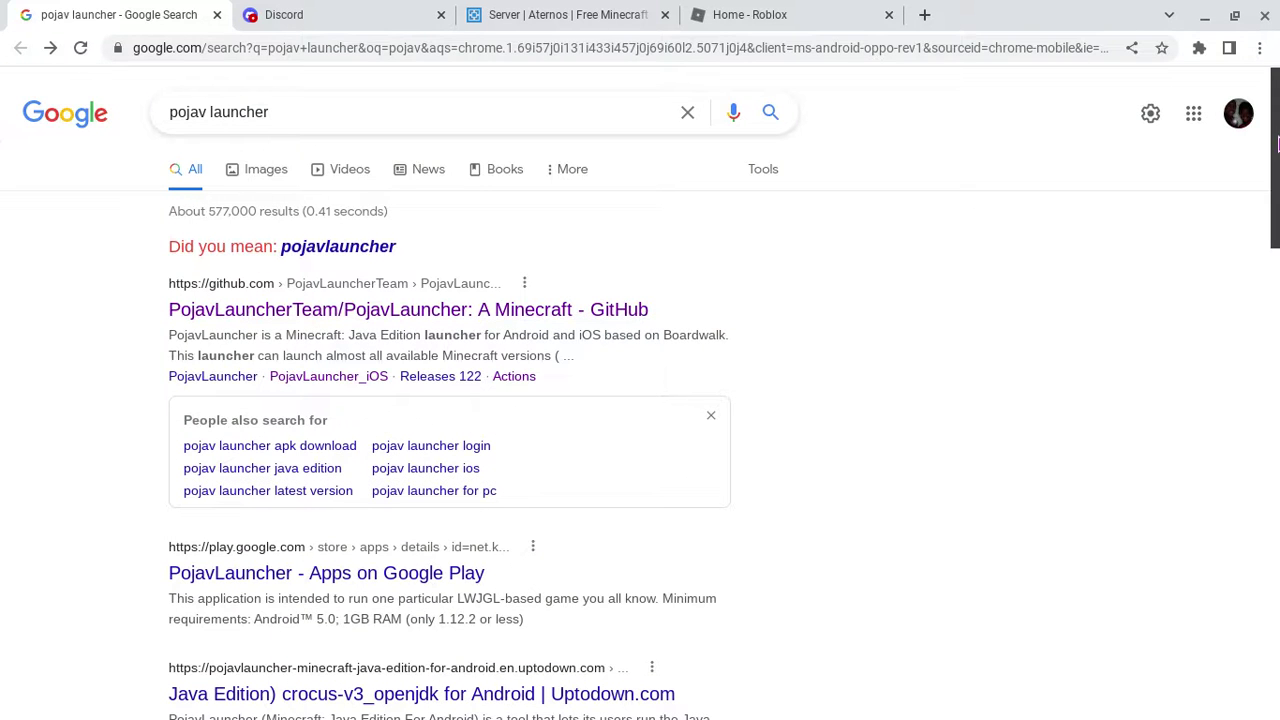
drag(1276, 144, 1276, 293)
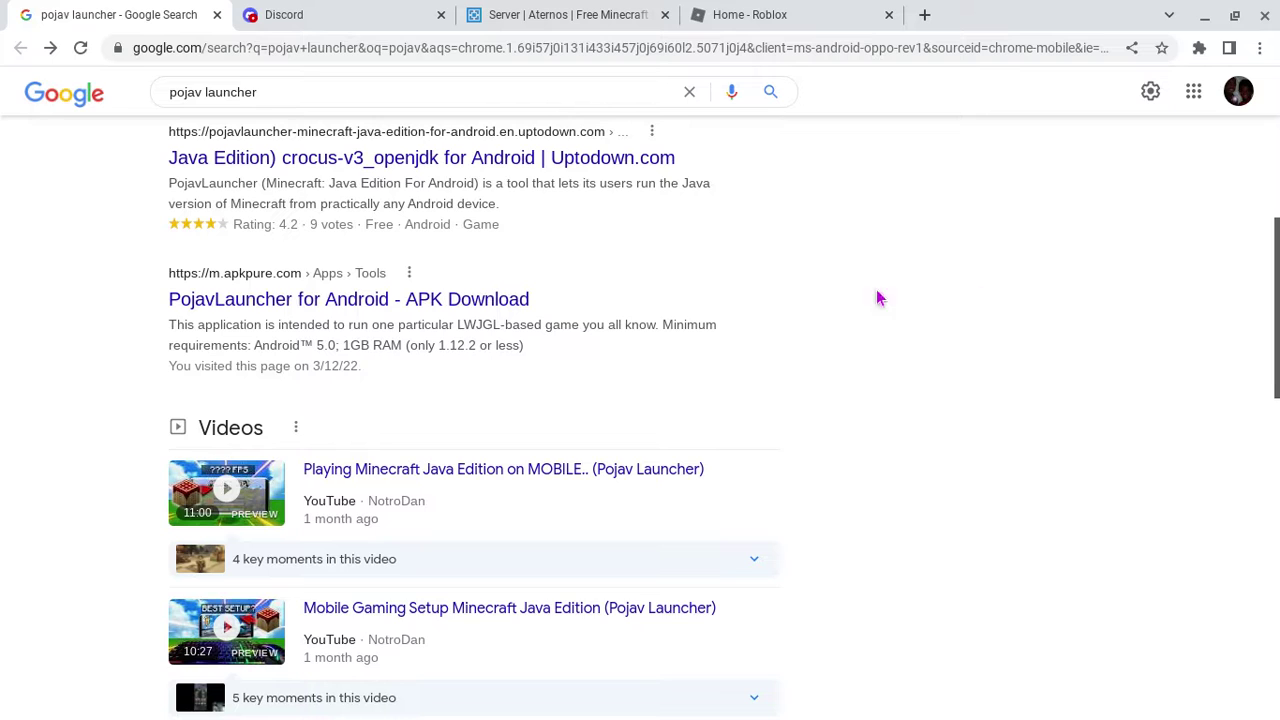
click(460, 305)
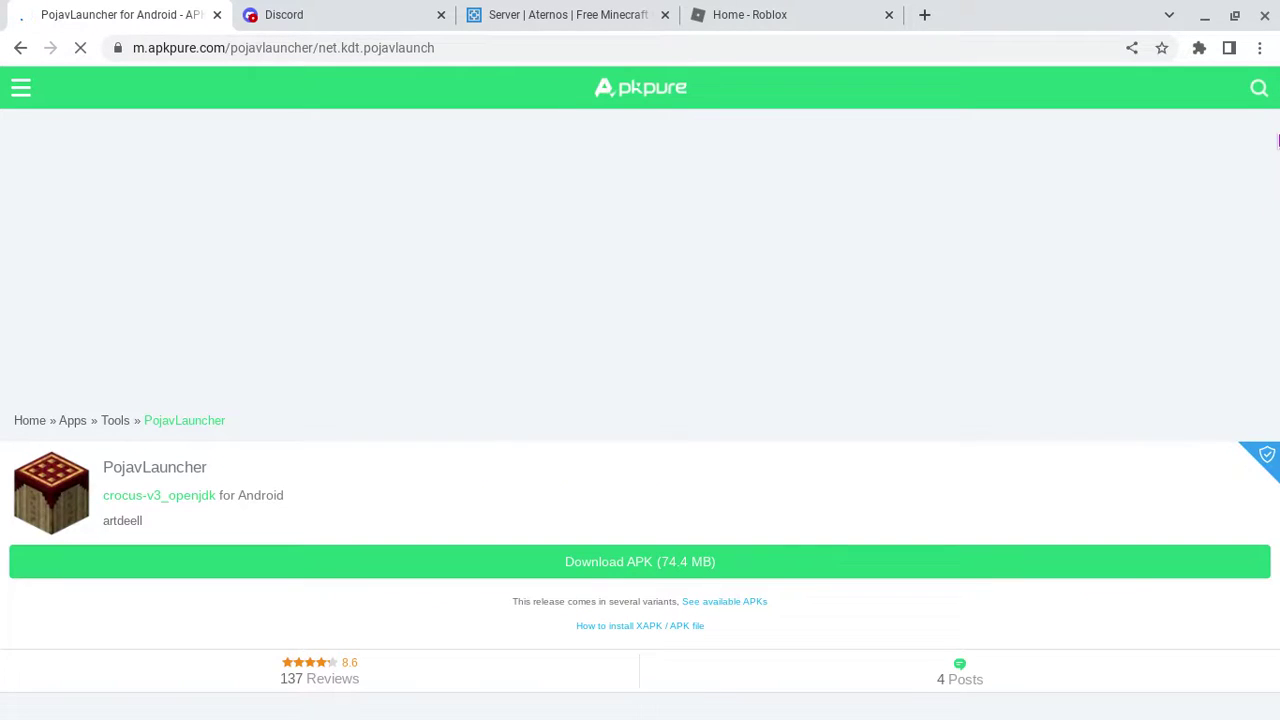
Download the 74.4 MB PojavLauncher APK and save it in the Downloads folder
drag(1277, 141, 1243, 177)
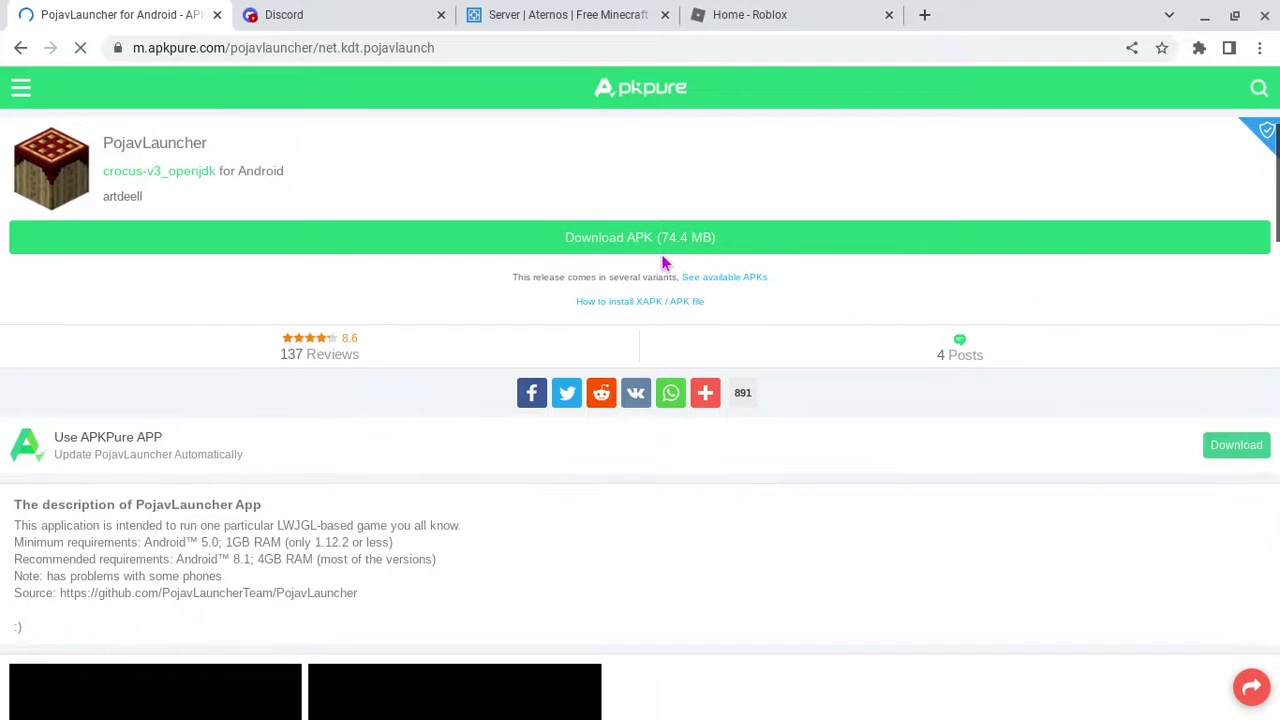
click(744, 251)
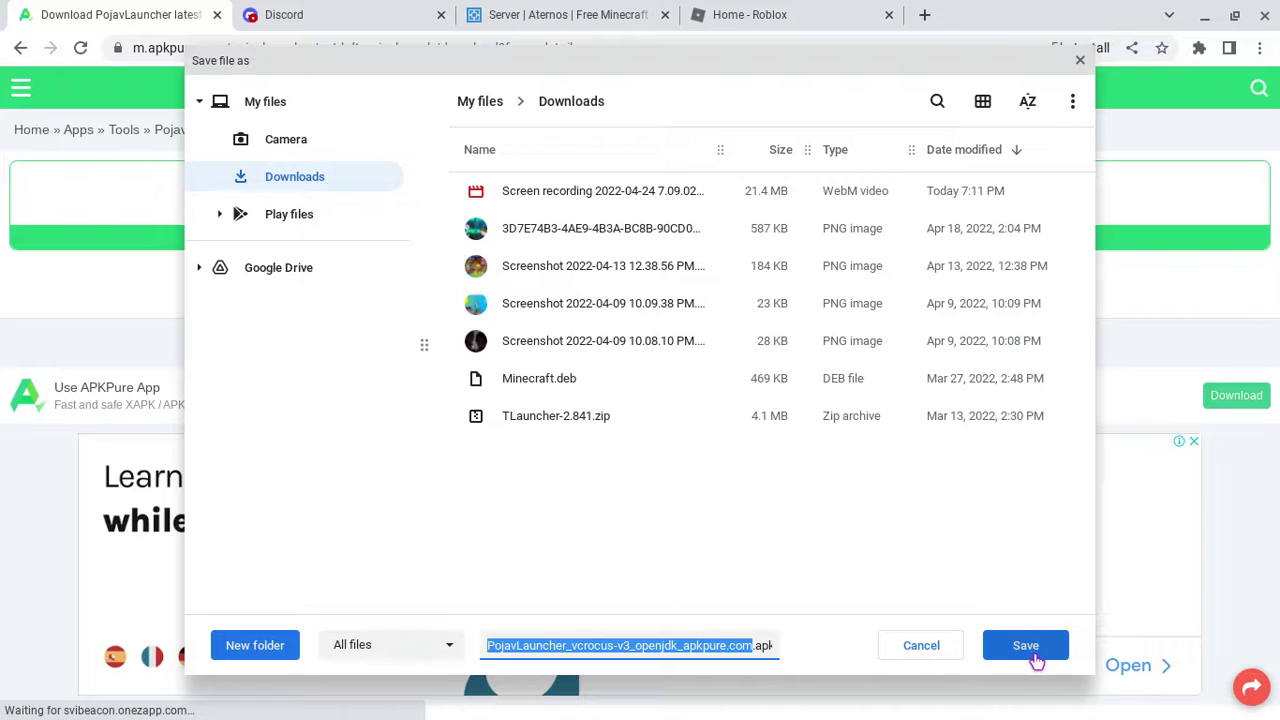
click(1030, 655)
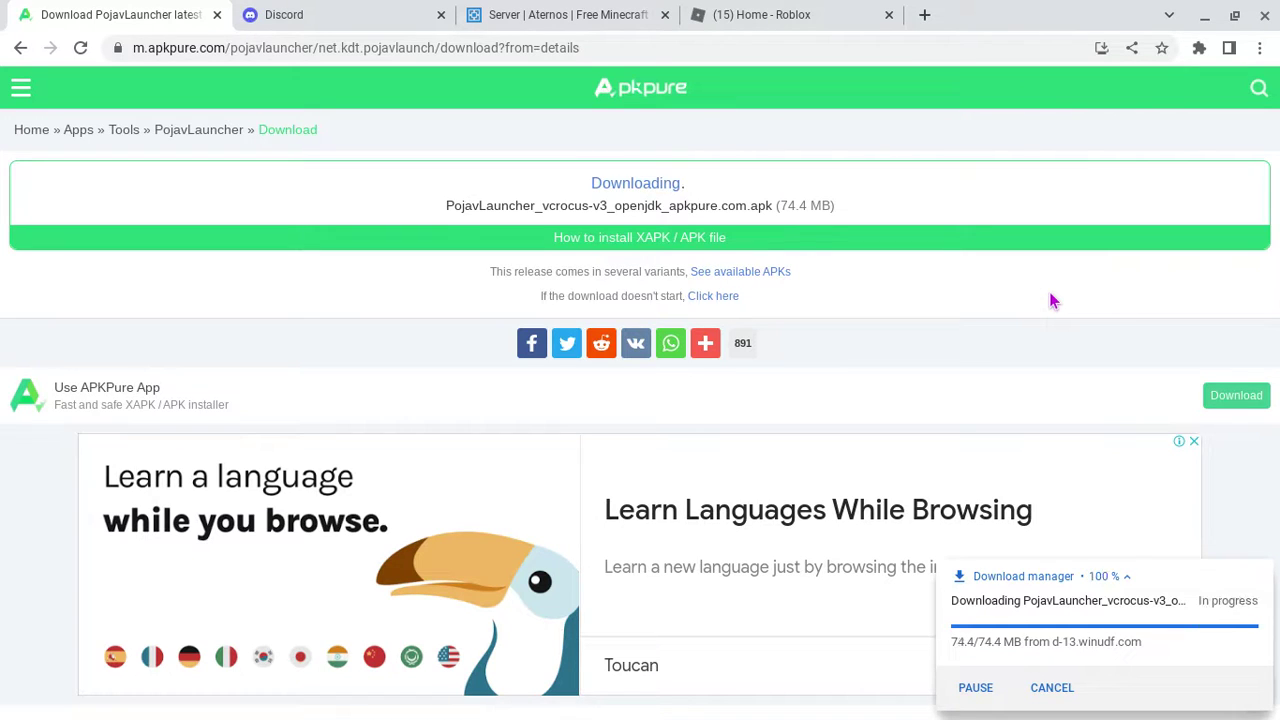
click(1020, 662)
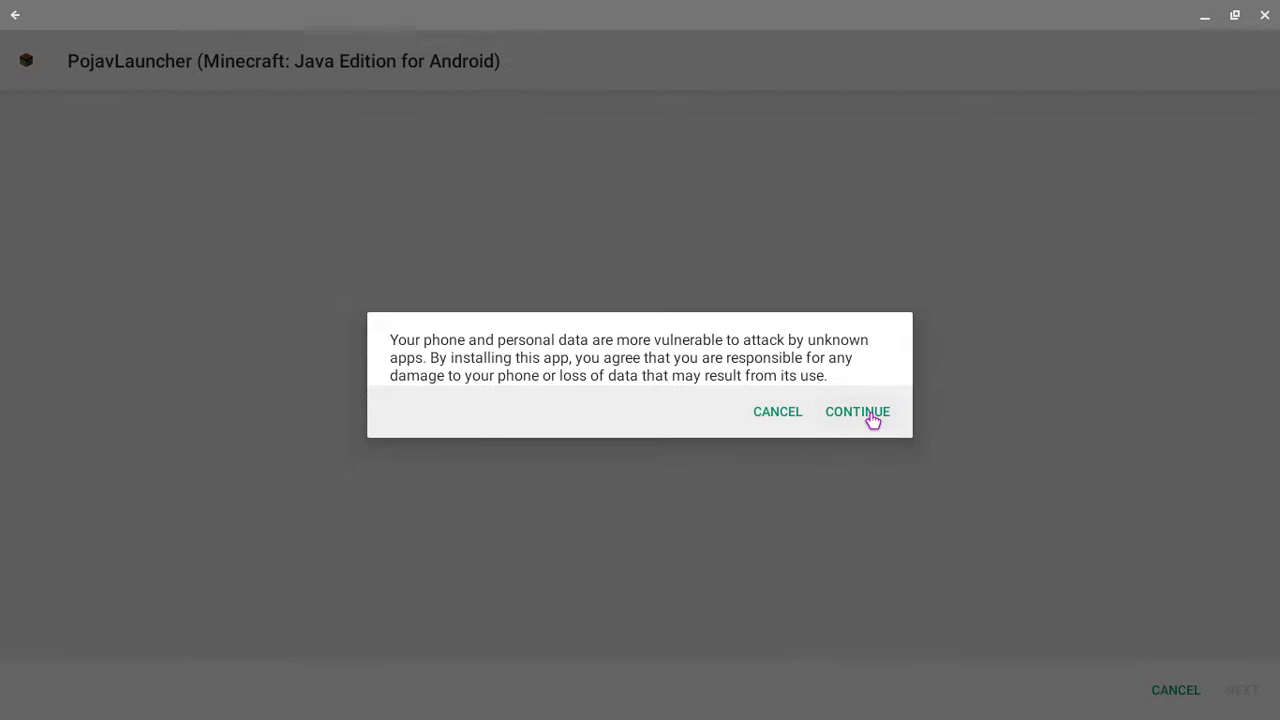
click(869, 418)
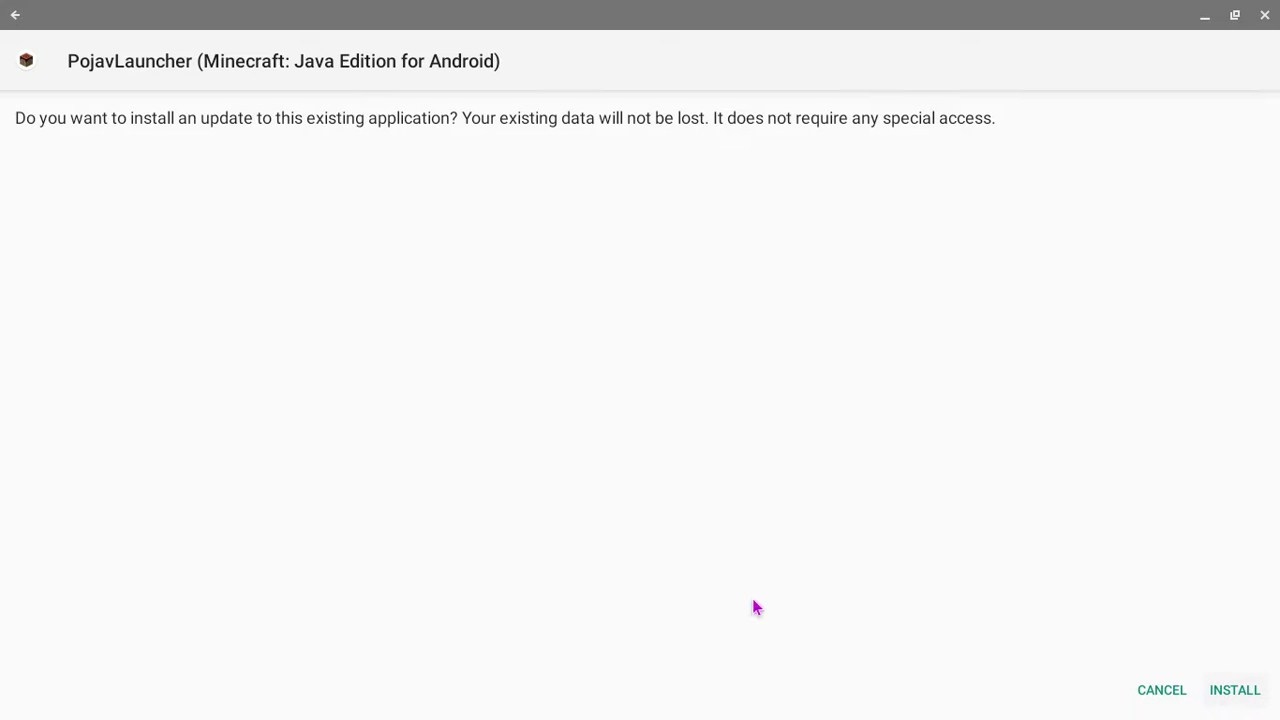
click(1160, 692)
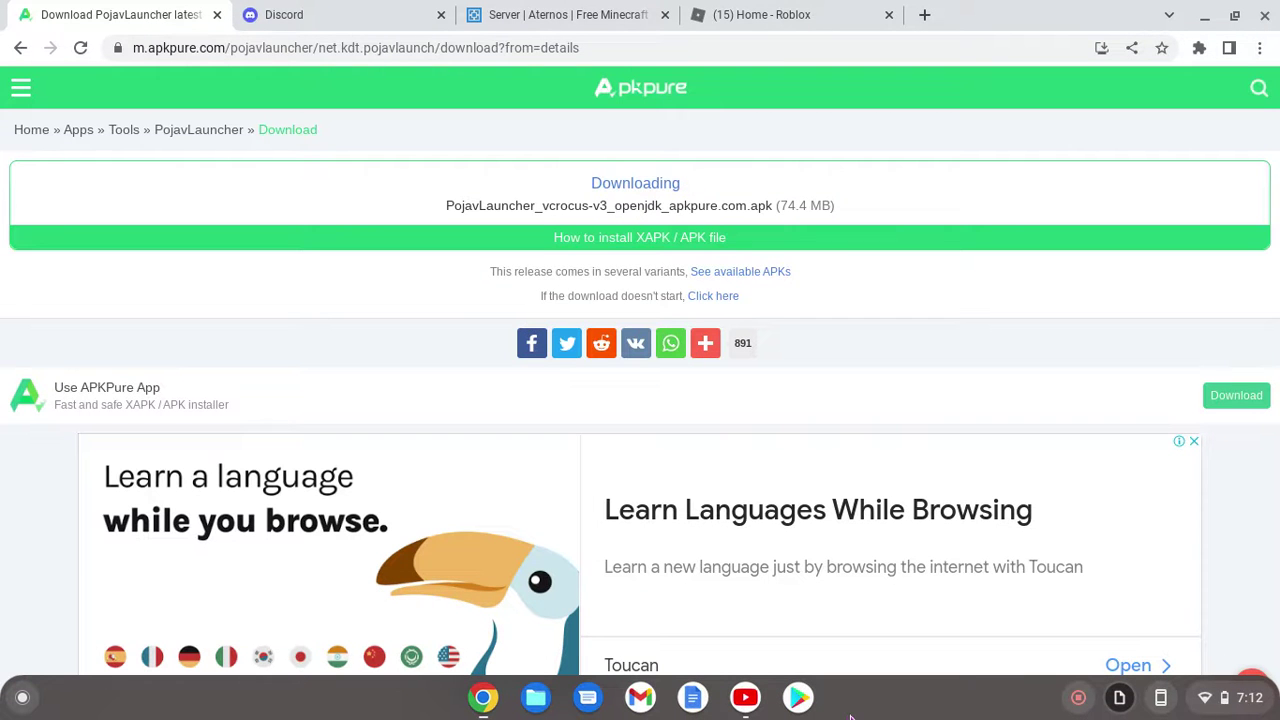
Delete PojavLauncher_vcrocus-v3_openjdk_apkpure.com.apk from the Downloads folder in the Files app
click(538, 700)
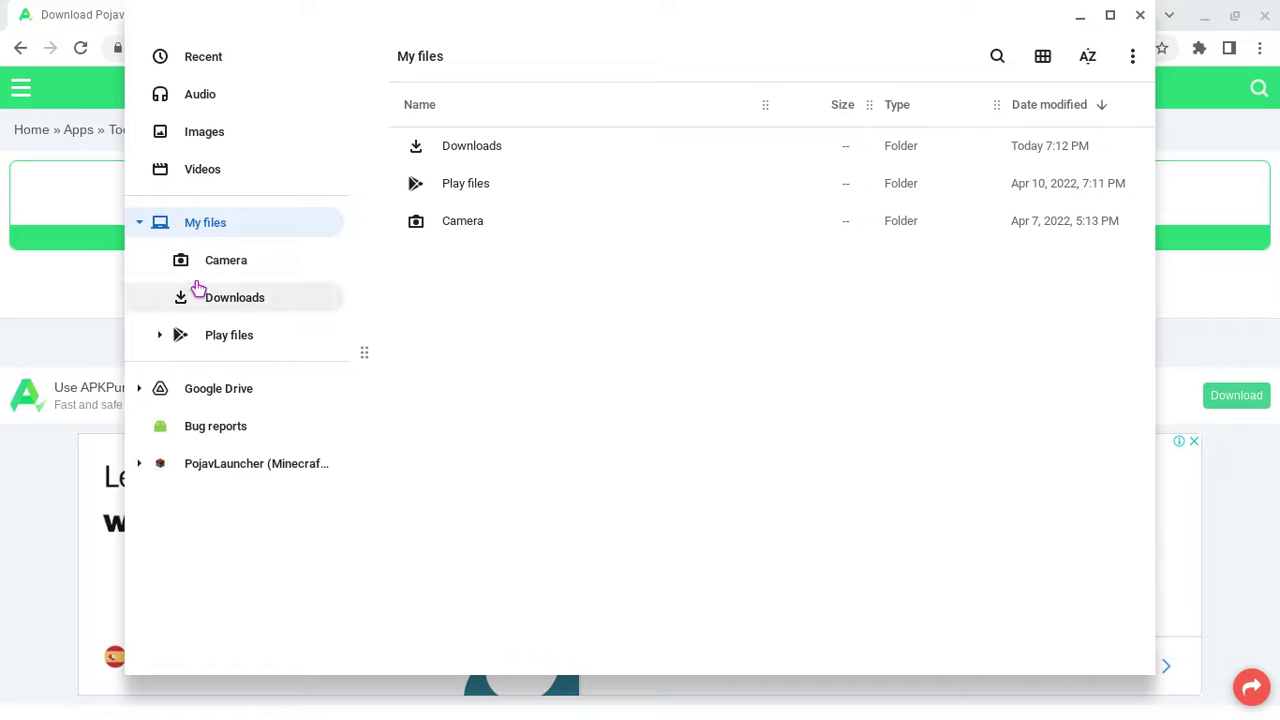
click(204, 298)
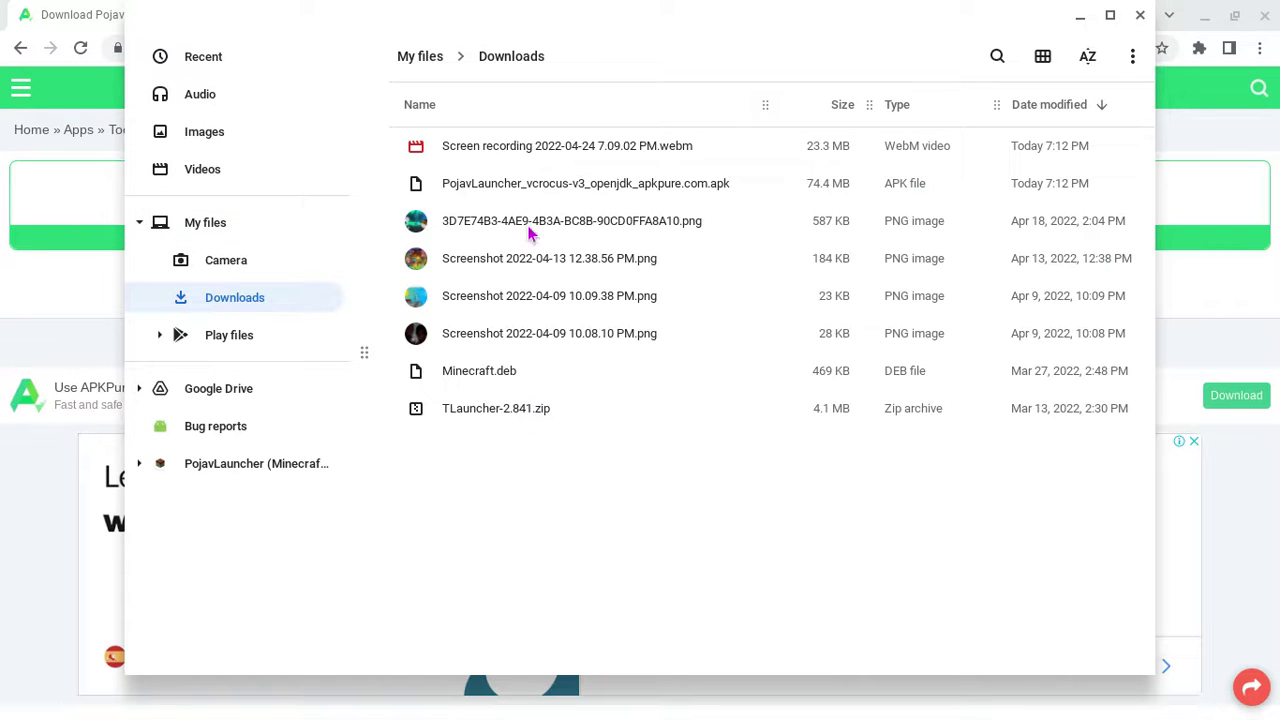
right_click(530, 195)
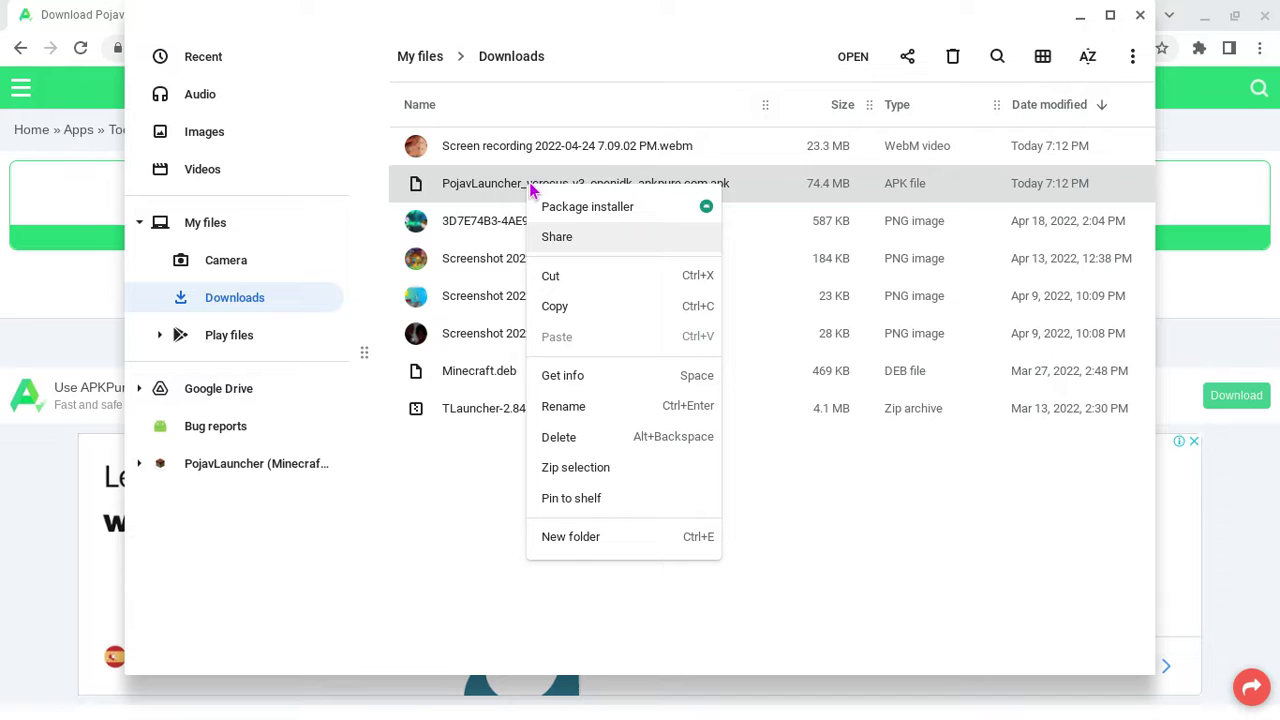
click(953, 58)
click(832, 384)
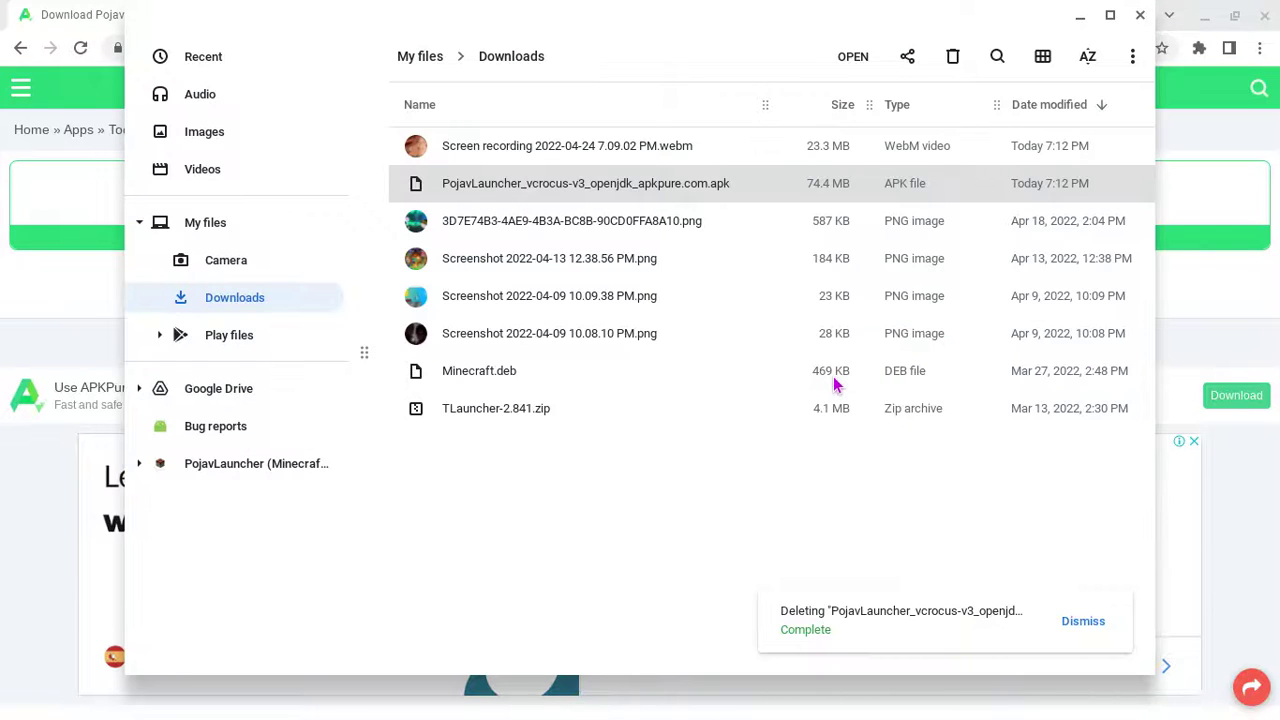
Close the Files window and the remaining open windows to return to the desktop
click(1140, 15)
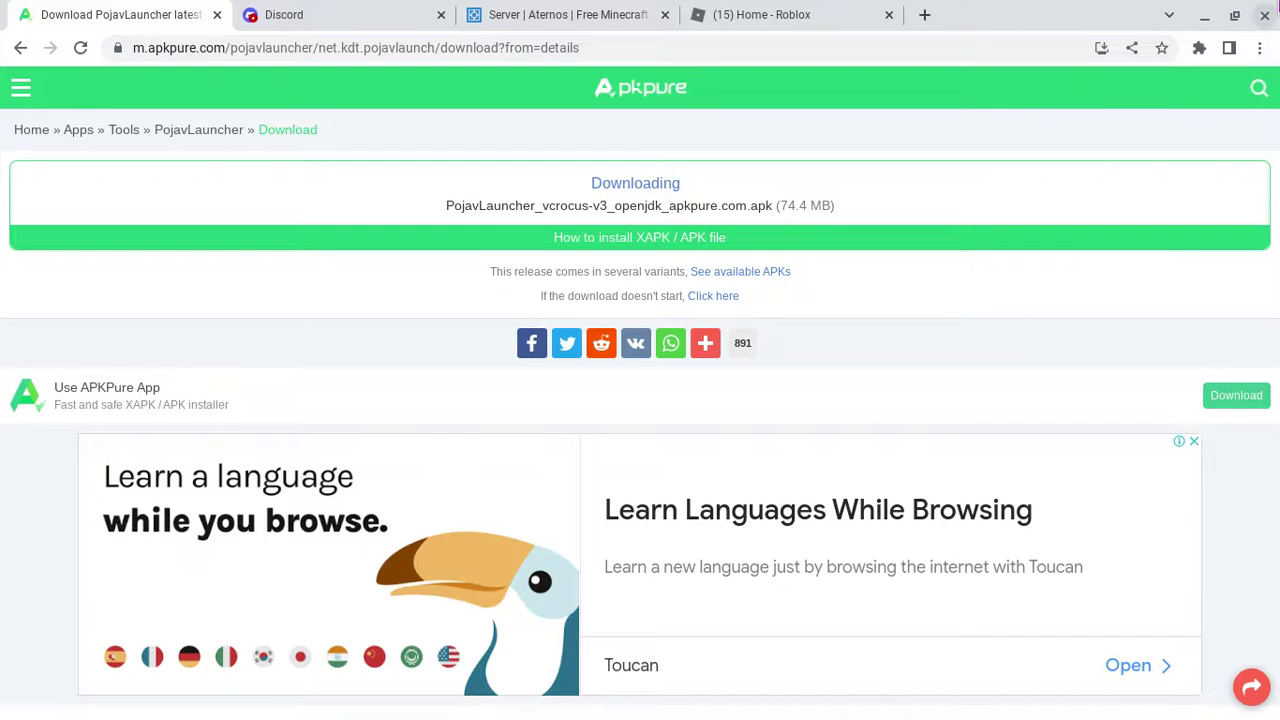
click(1267, 13)
click(1267, 13)
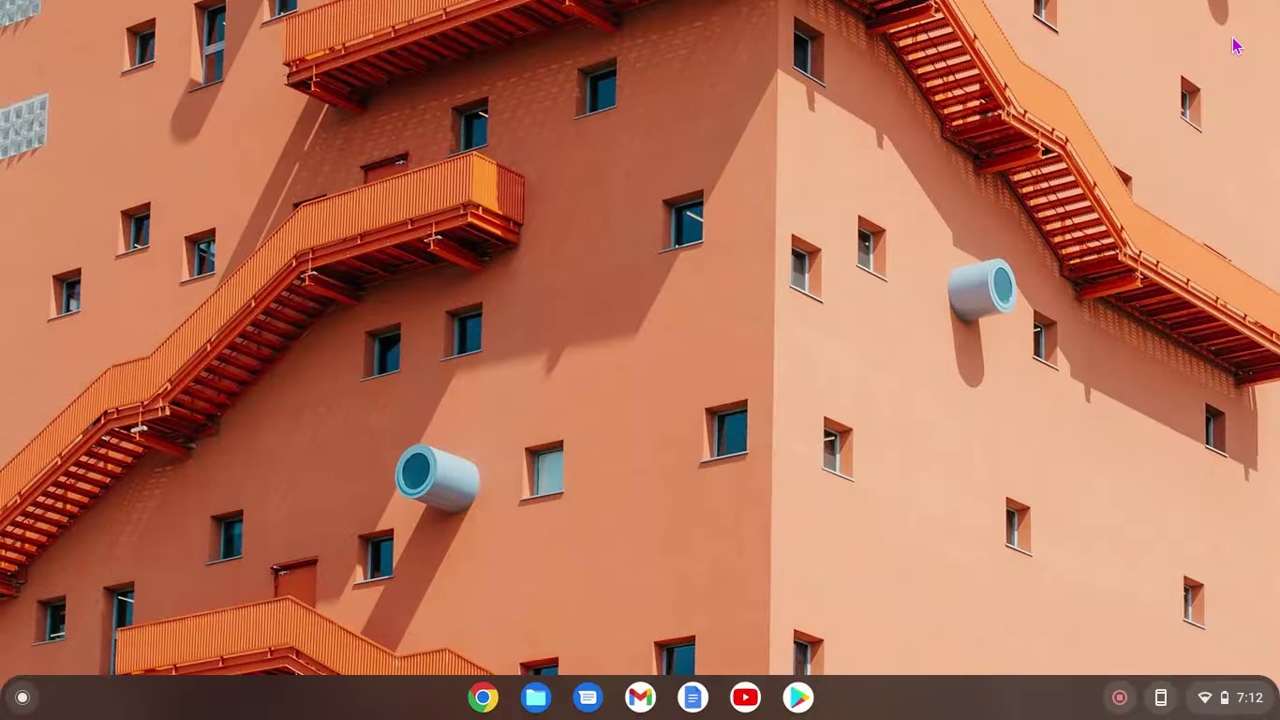